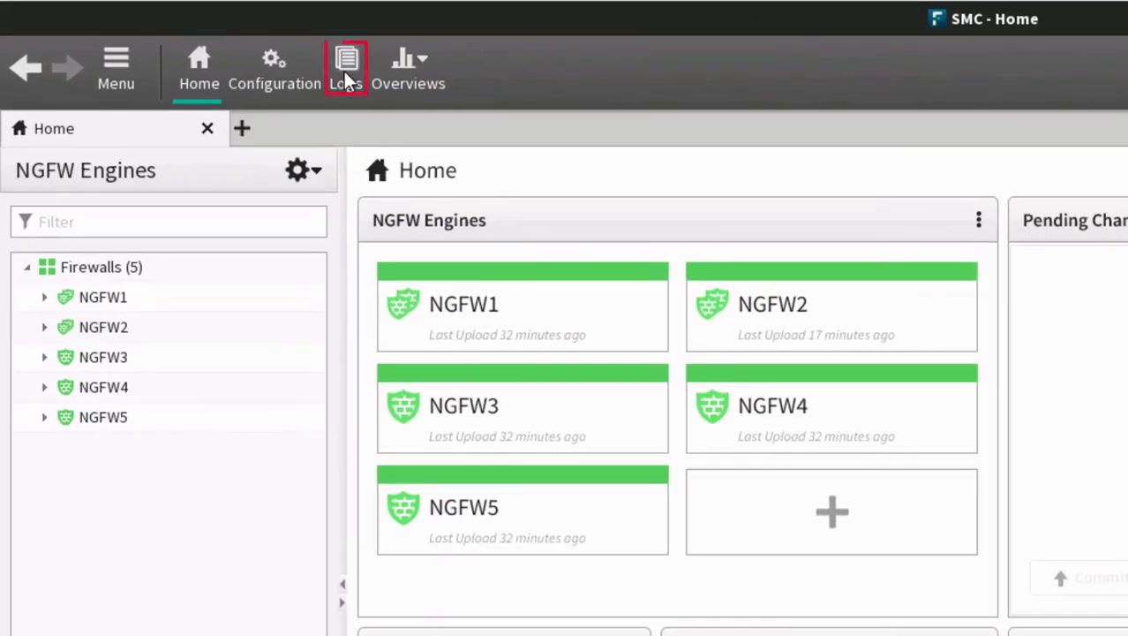
# View the logs of all engines, and return to the home view
pyautogui.click(343, 71)
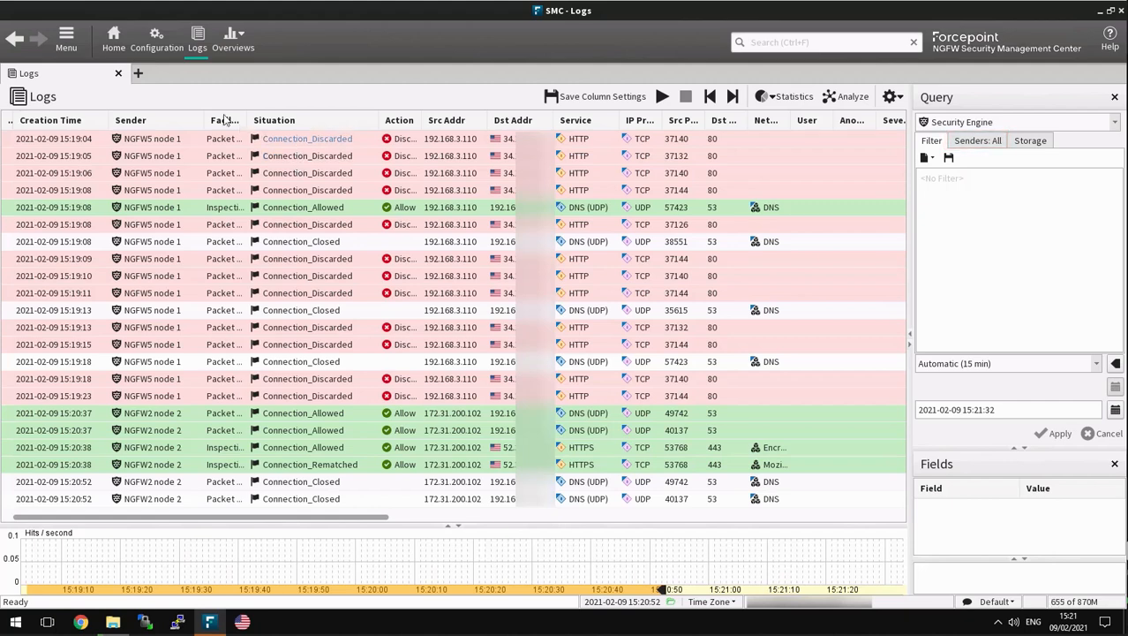
pyautogui.click(115, 38)
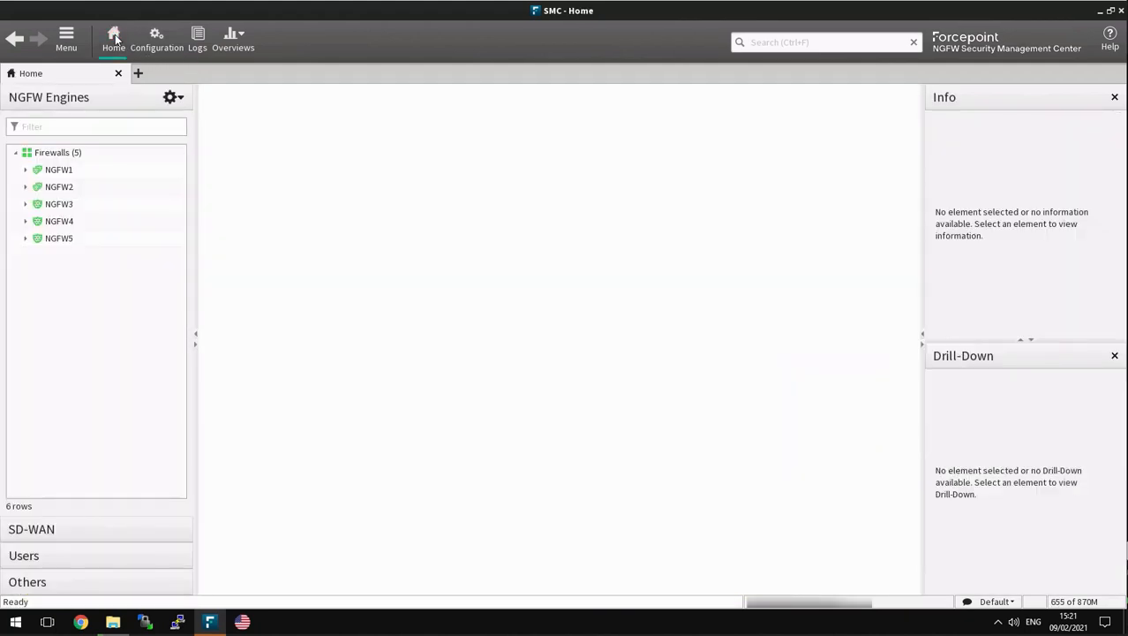
# Open the logs by sender for the NGFW1 firewall cluster and show the sender in the query
pyautogui.rightClick(103, 218)
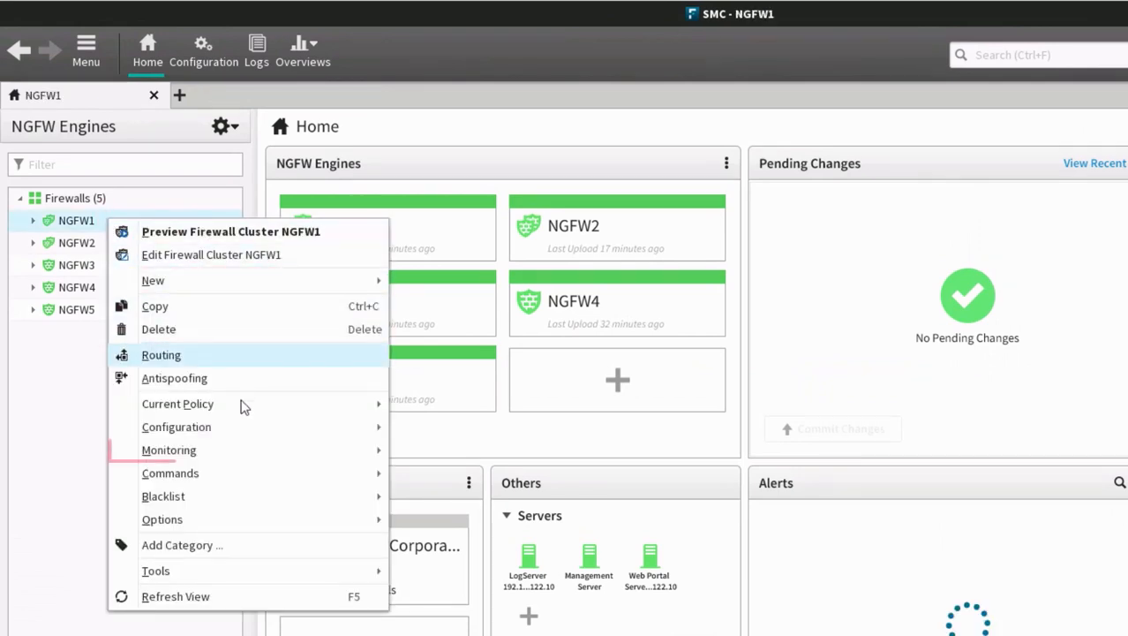
pyautogui.moveTo(249, 454)
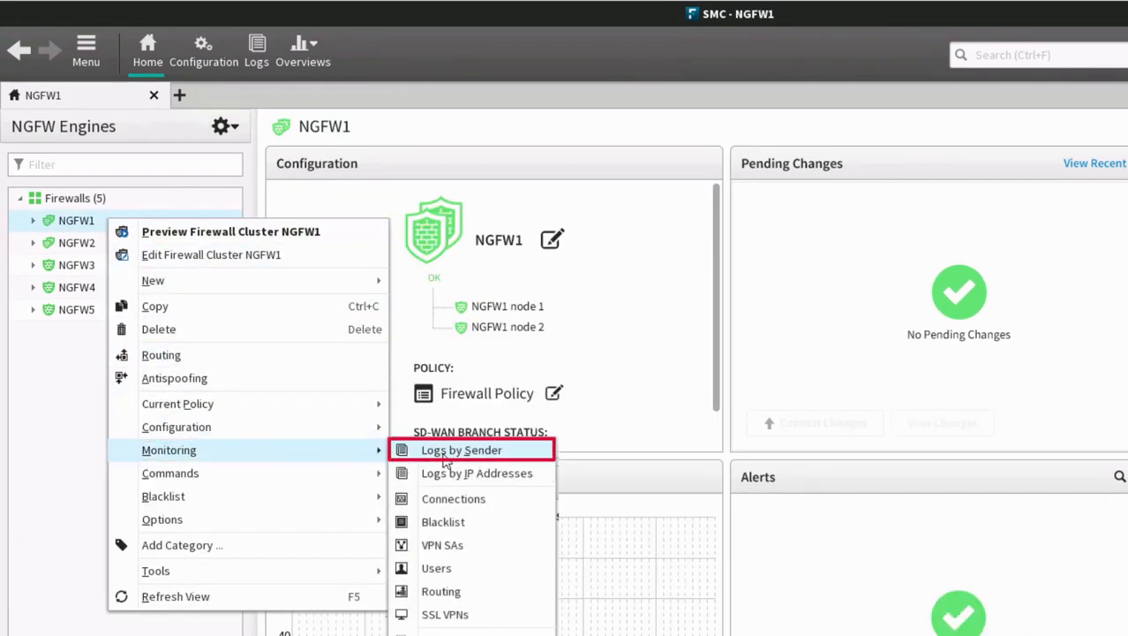
pyautogui.click(442, 452)
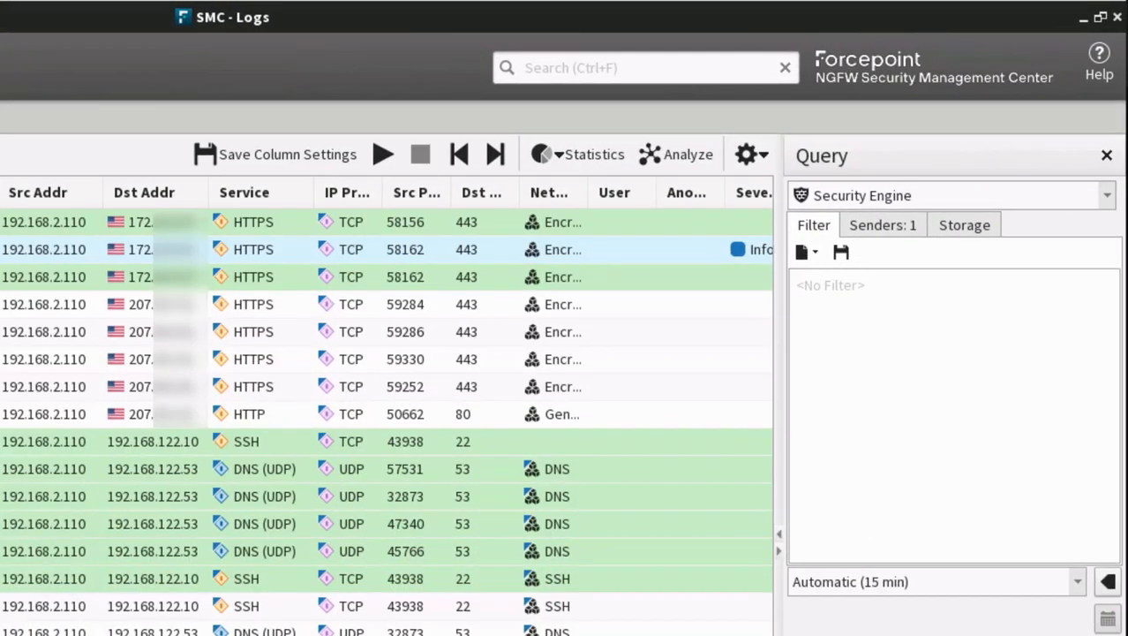
pyautogui.click(872, 228)
pyautogui.click(858, 290)
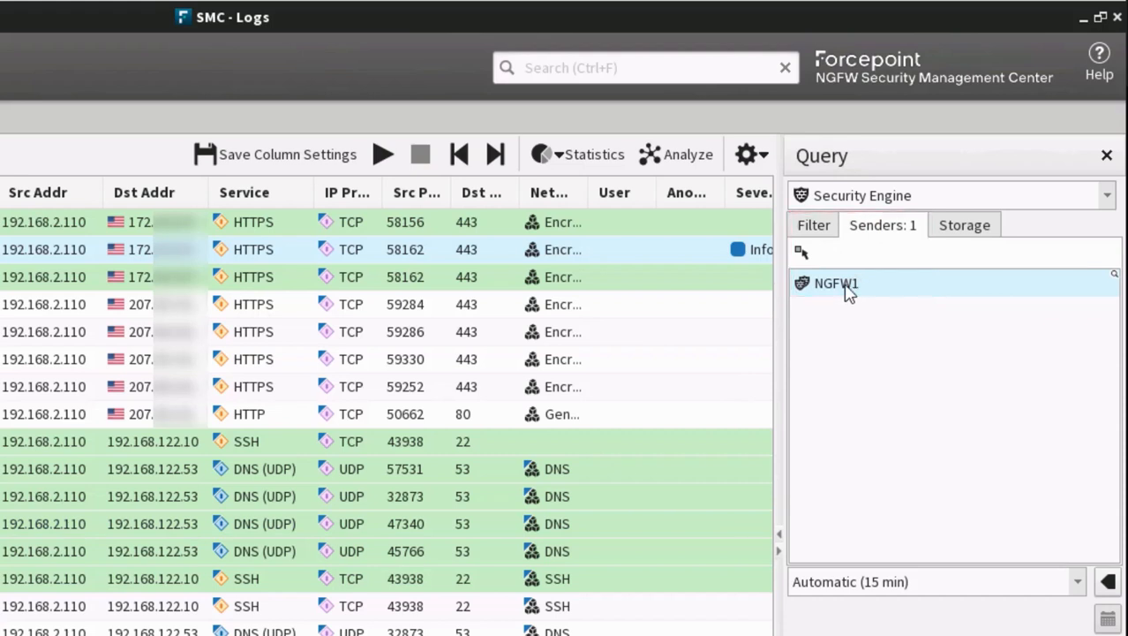
# Switch the log query from Security Engine to Audit data and apply it
pyautogui.click(909, 196)
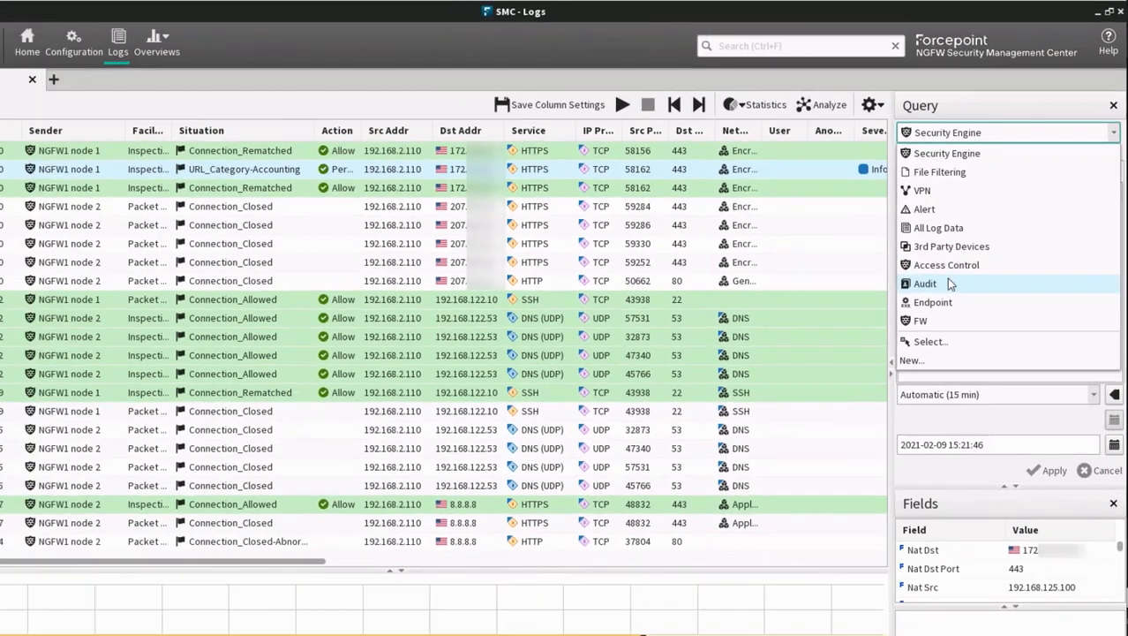
pyautogui.click(950, 284)
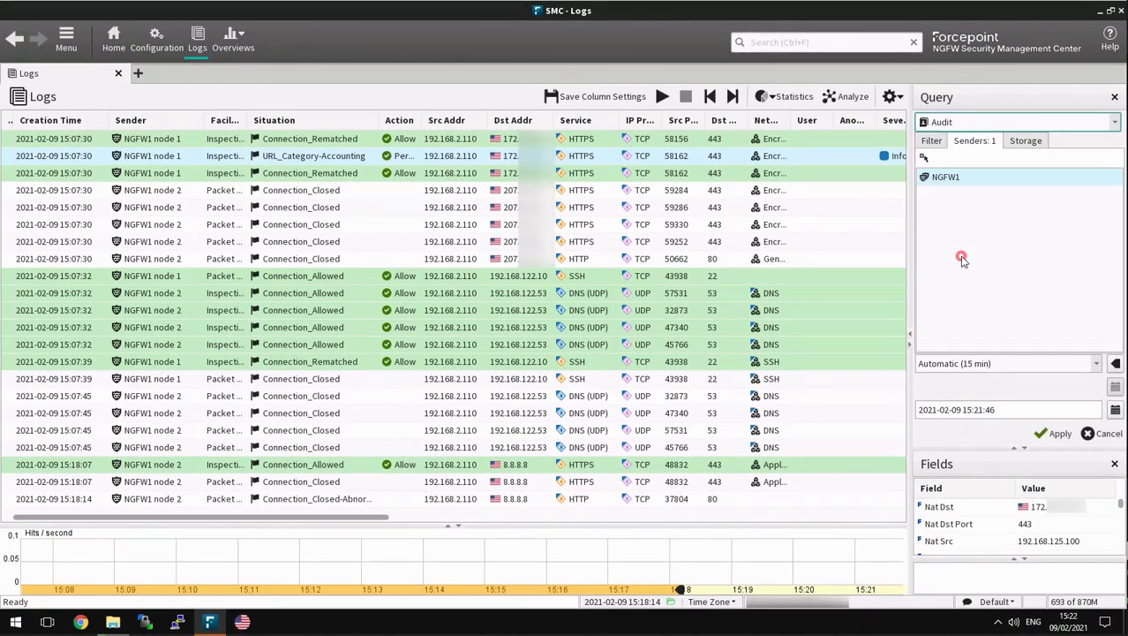
pyautogui.click(1050, 433)
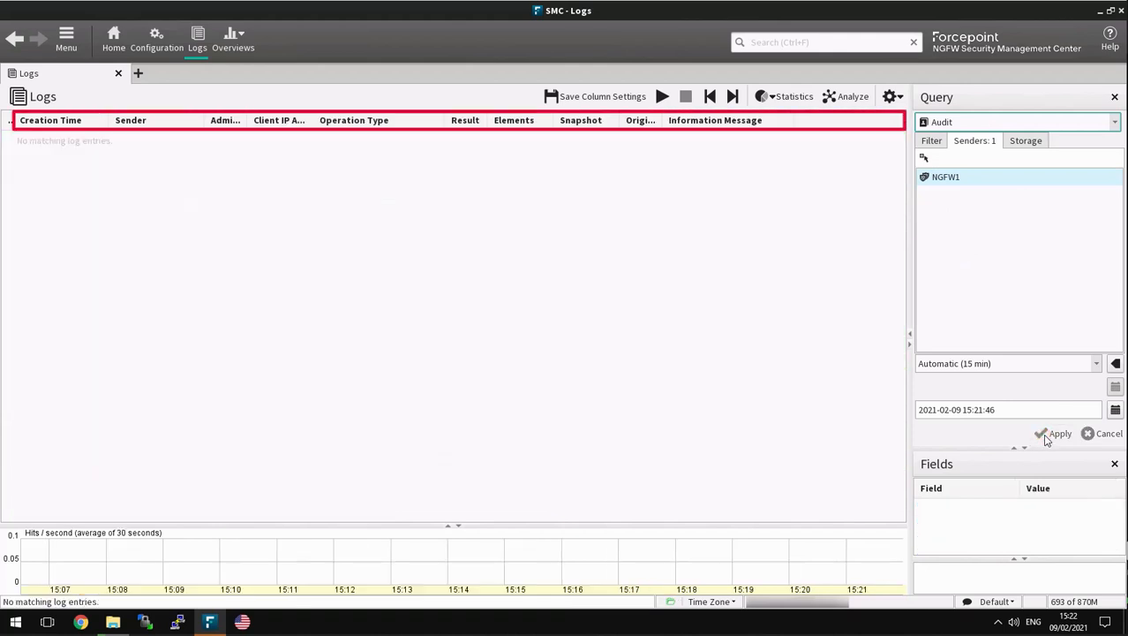
# Remove NGFW1 from the query's senders and apply the query for all senders
pyautogui.rightClick(960, 177)
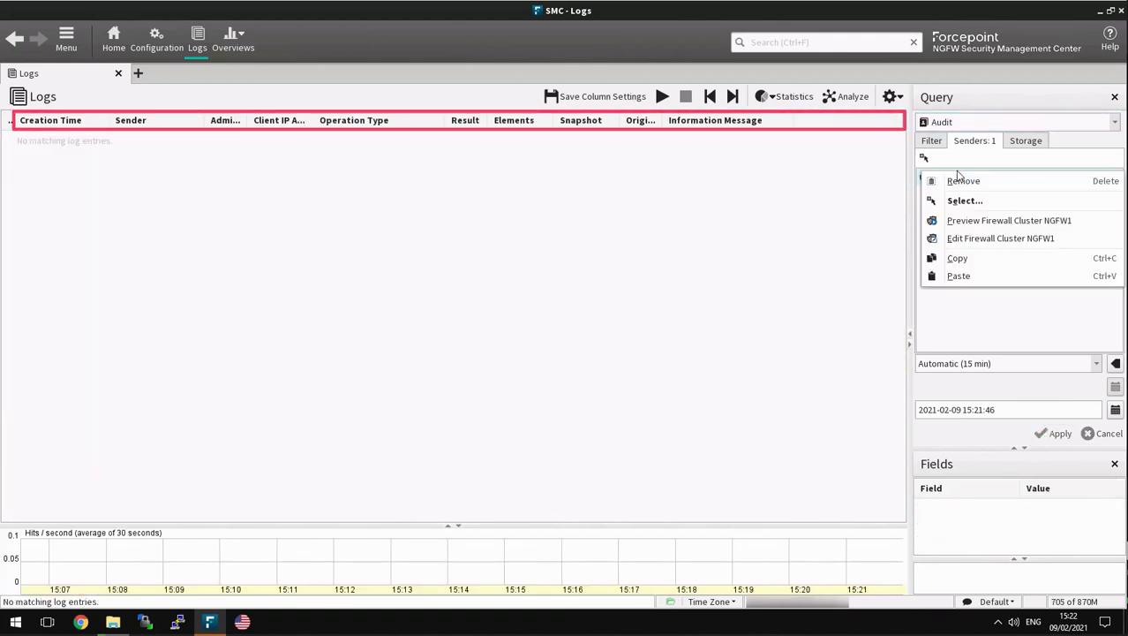
pyautogui.click(974, 181)
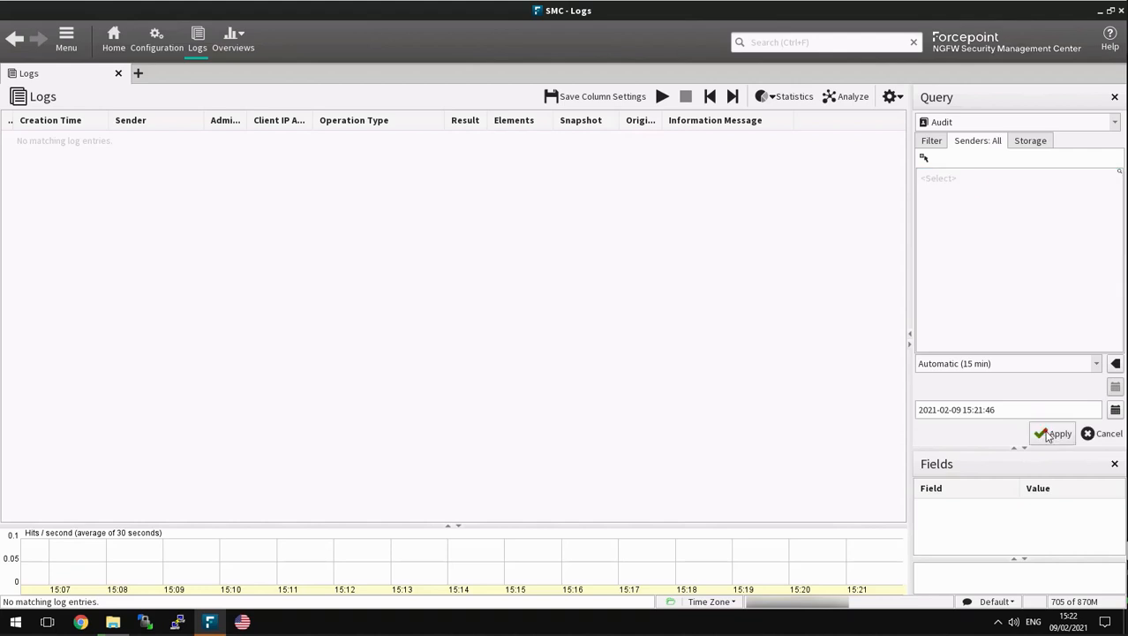
pyautogui.click(1049, 433)
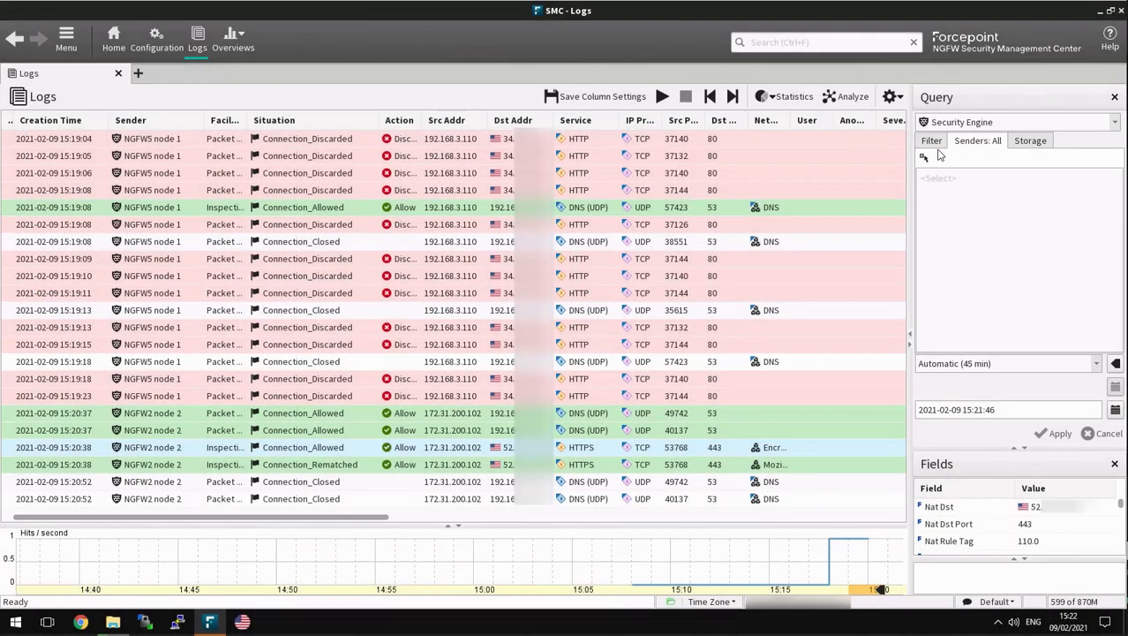
# Filter the logs by the destination address of the allowed HTTPS connection from NGFW2 node 2, and apply the query
pyautogui.click(933, 141)
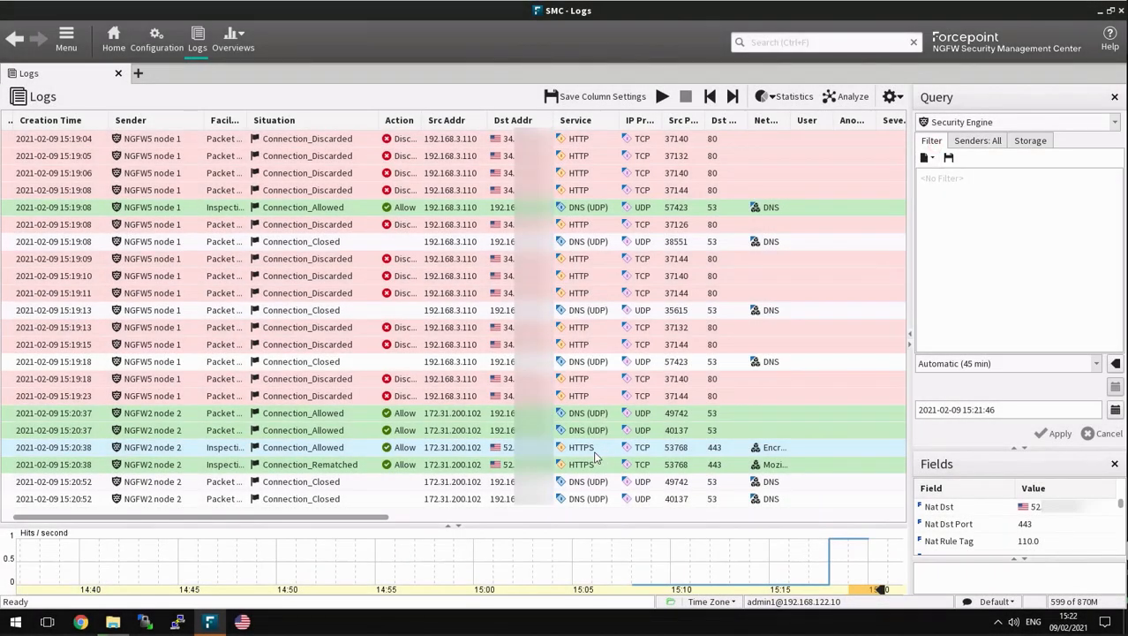
pyautogui.moveTo(512, 448); pyautogui.dragTo(1002, 205)
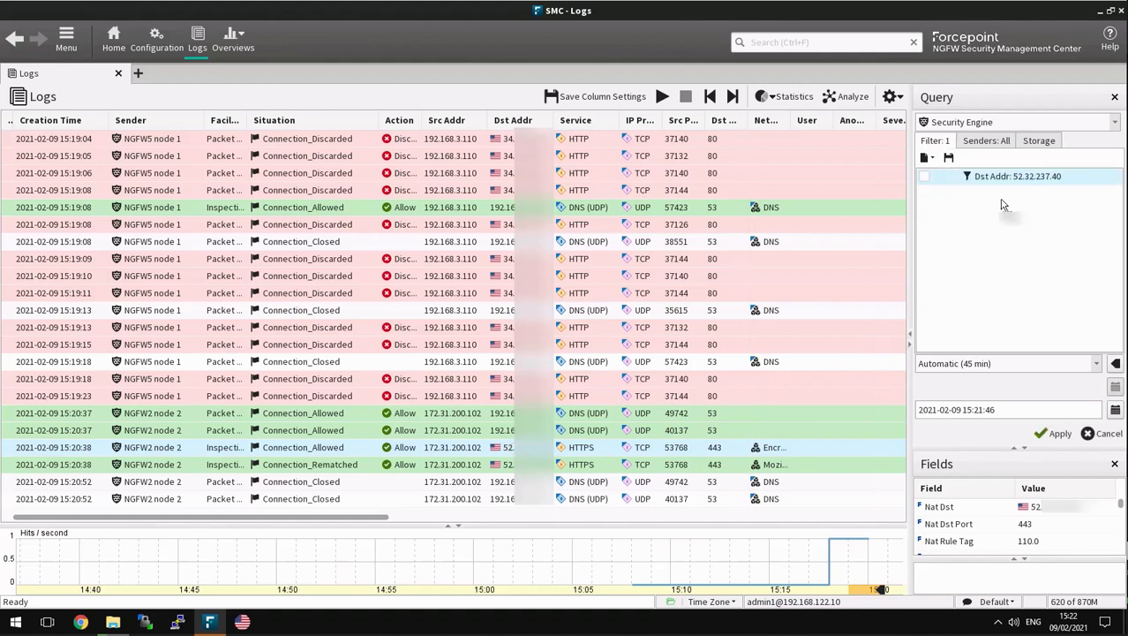
pyautogui.click(1043, 433)
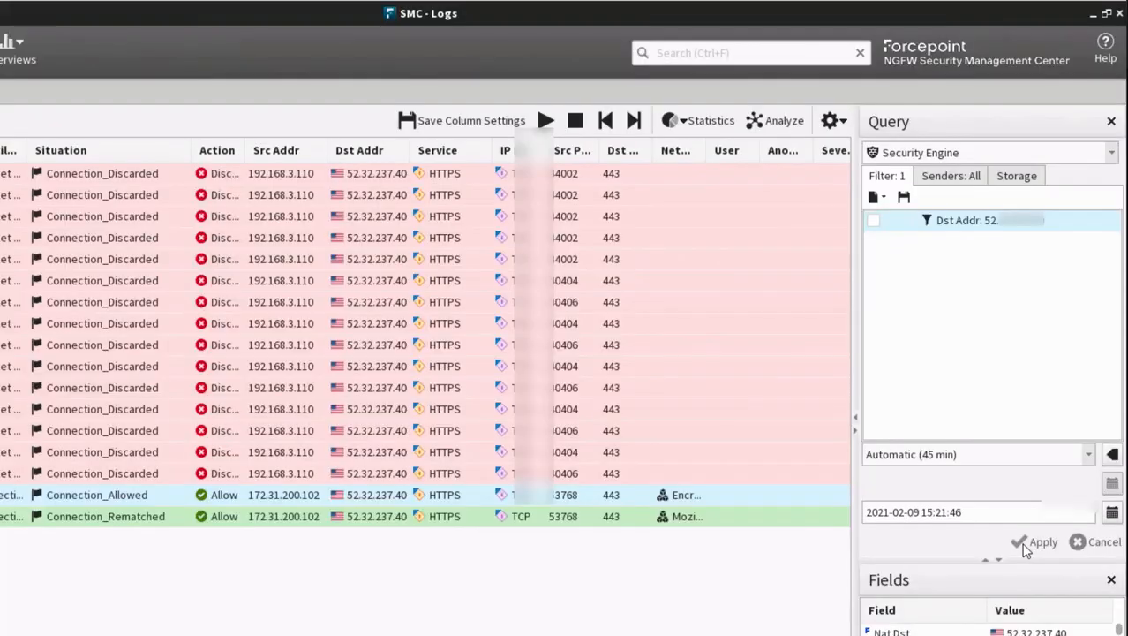
# Change the IP address in the destination address filter to 8.8.8.8 and apply the query
pyautogui.rightClick(998, 220)
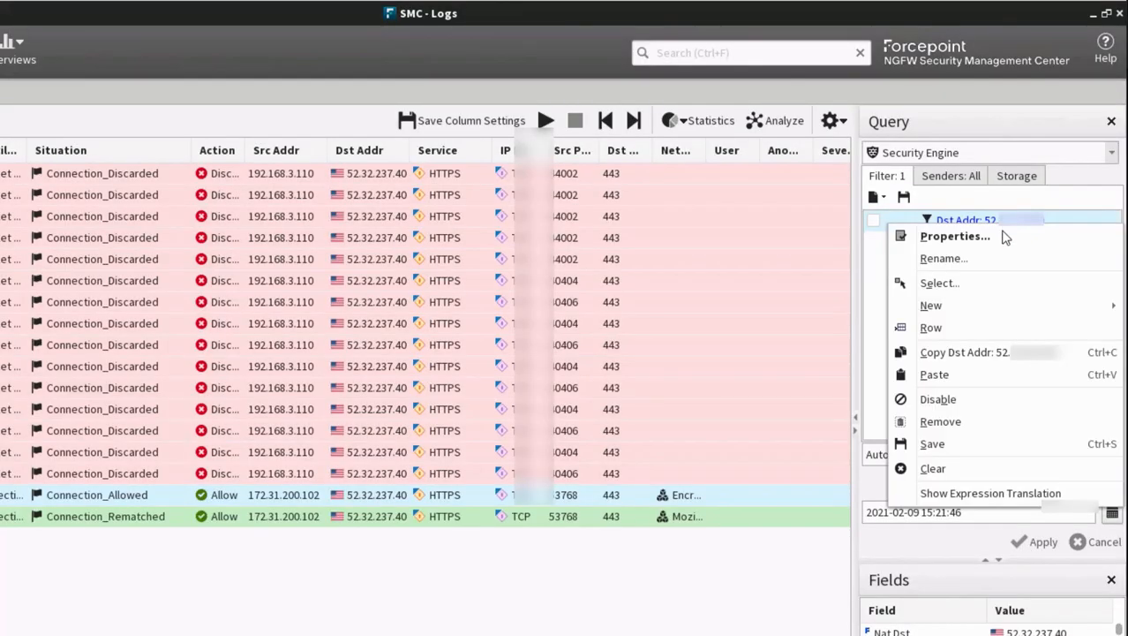
pyautogui.click(976, 240)
pyautogui.click(312, 388)
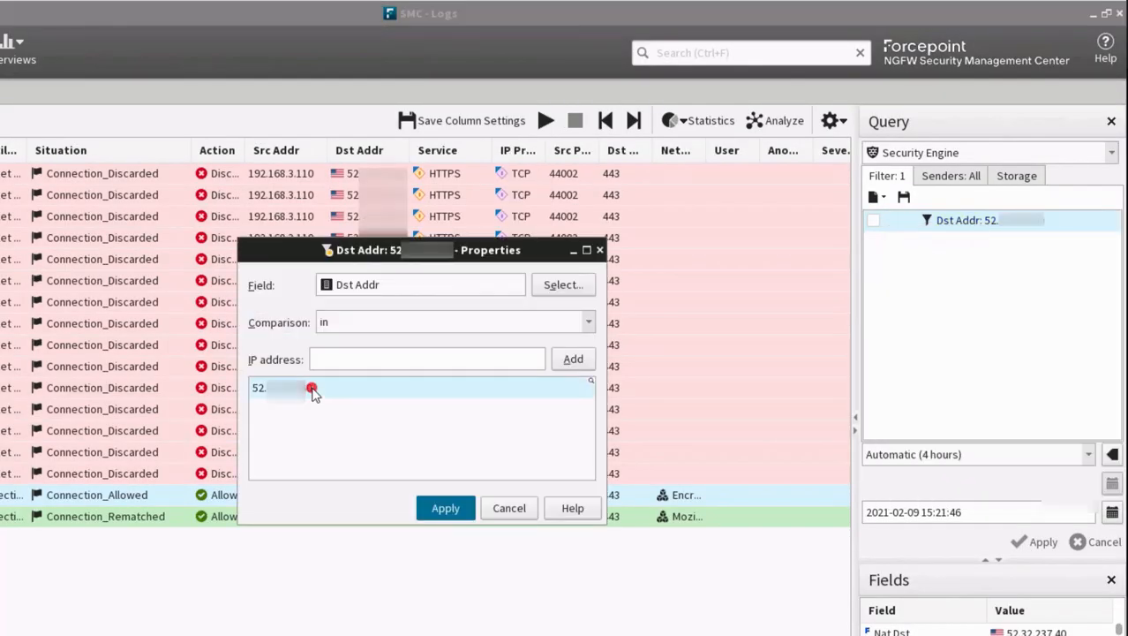
pyautogui.click(312, 388)
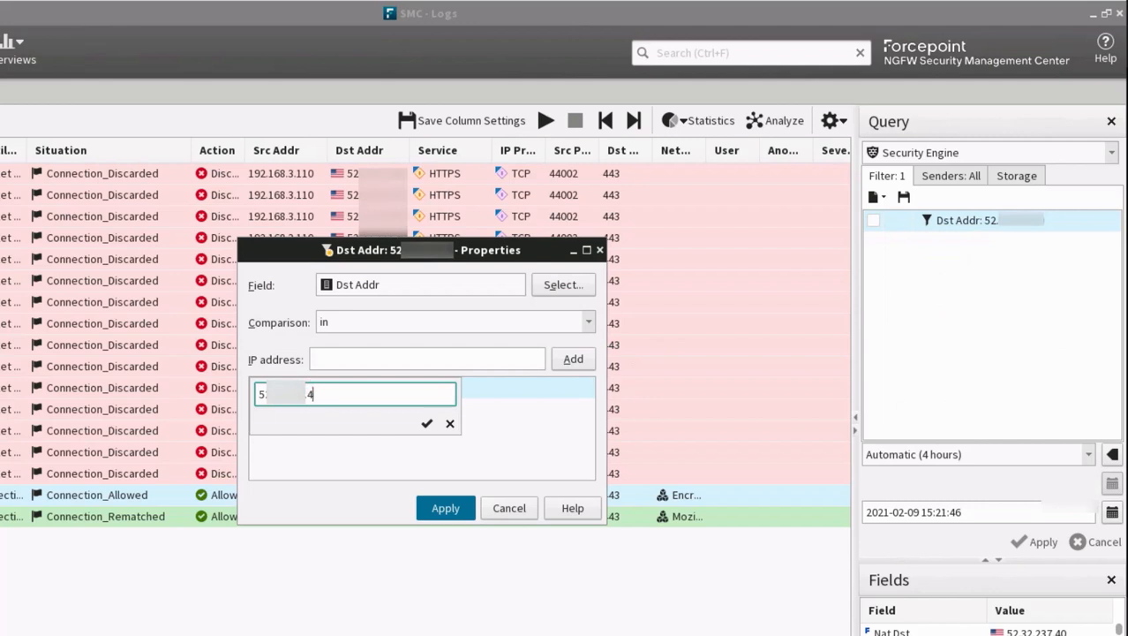
pyautogui.press('BackSpace')
pyautogui.press('BackSpace')
pyautogui.press('BackSpace')
pyautogui.press('BackSpace')
pyautogui.press('BackSpace')
pyautogui.press('BackSpace')
pyautogui.press('BackSpace')
pyautogui.press('BackSpace')
pyautogui.press('BackSpace')
pyautogui.press('BackSpace')
pyautogui.press('BackSpace')
pyautogui.press('BackSpace')
pyautogui.write('8')
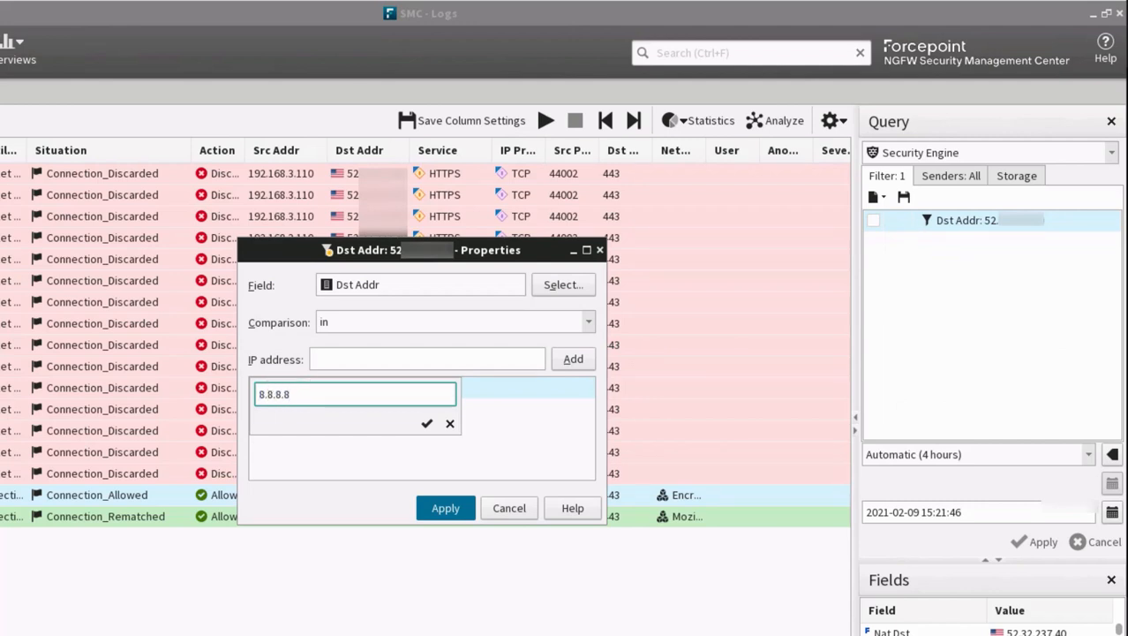
pyautogui.write('.8.8.8')
pyautogui.click(427, 423)
pyautogui.click(446, 508)
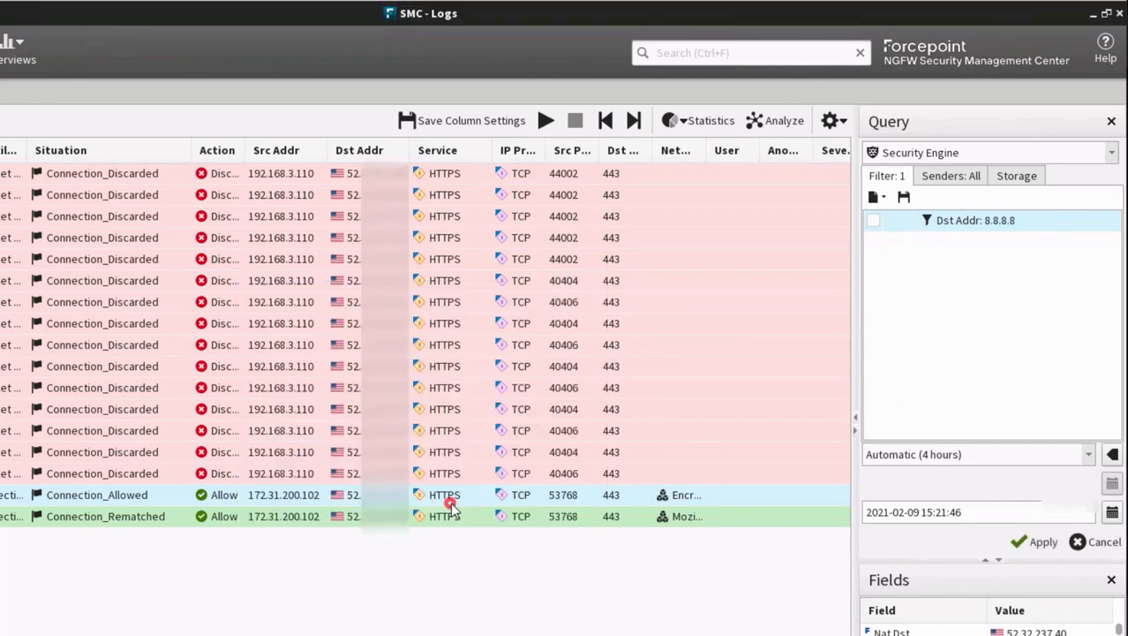
pyautogui.click(1020, 542)
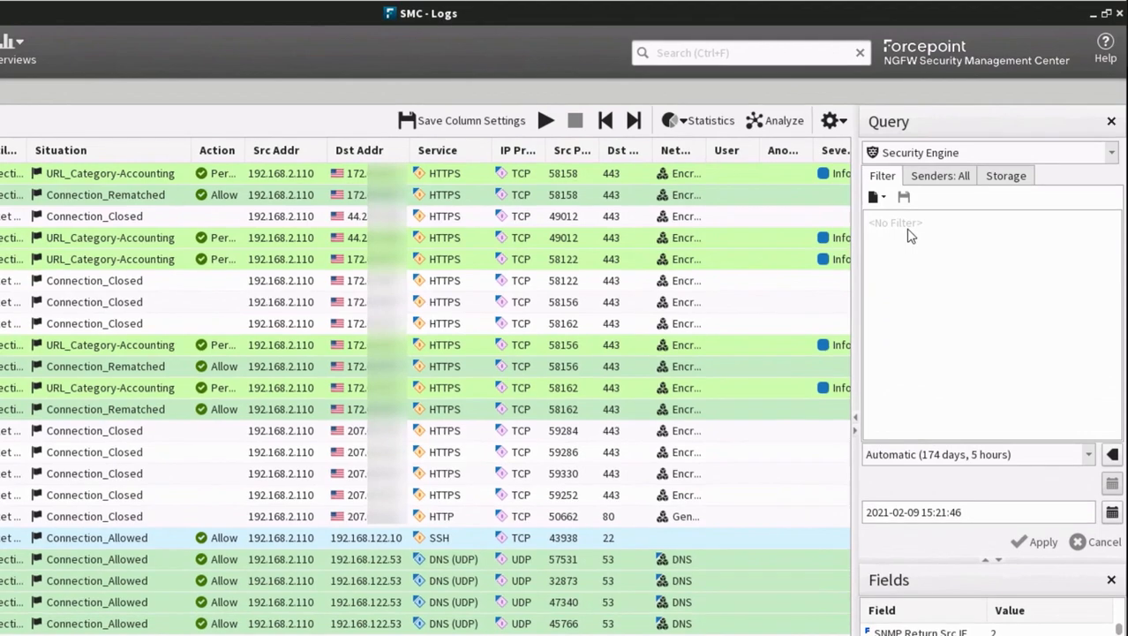
# Add the TCP service HTTPS as the query filter, finding it with "http", and apply the query
pyautogui.rightClick(910, 235)
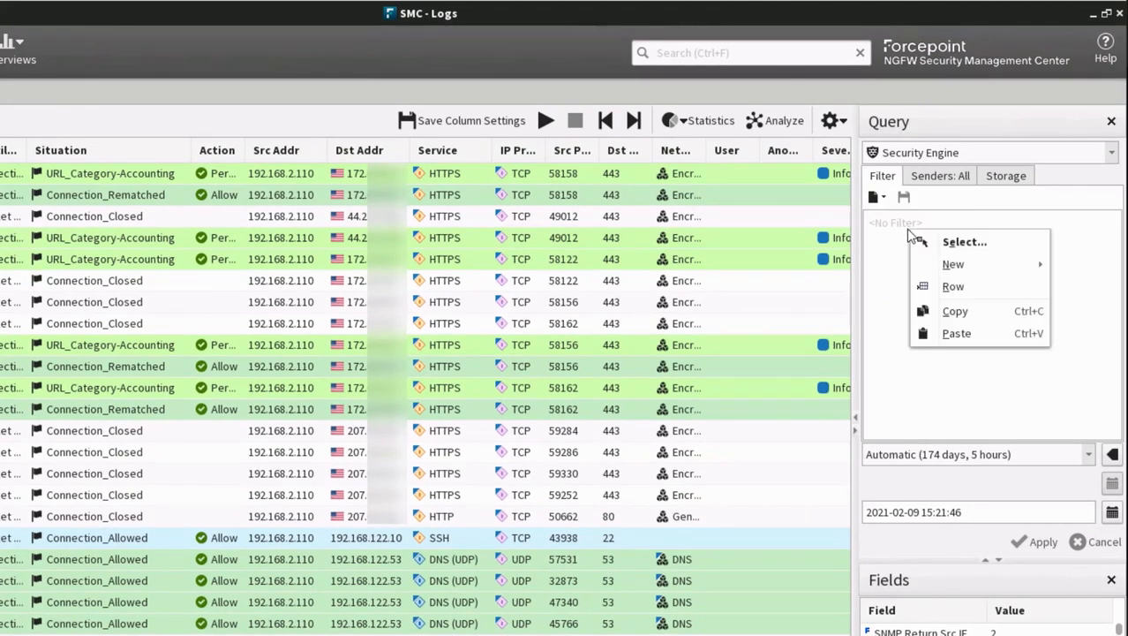
pyautogui.click(966, 246)
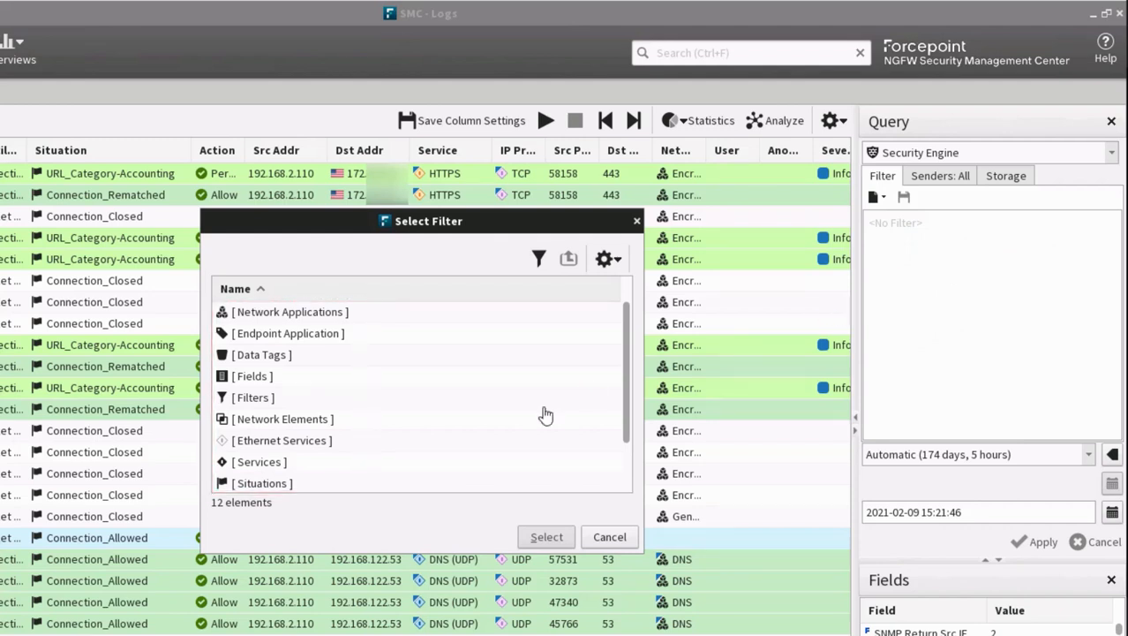
pyautogui.doubleClick(262, 465)
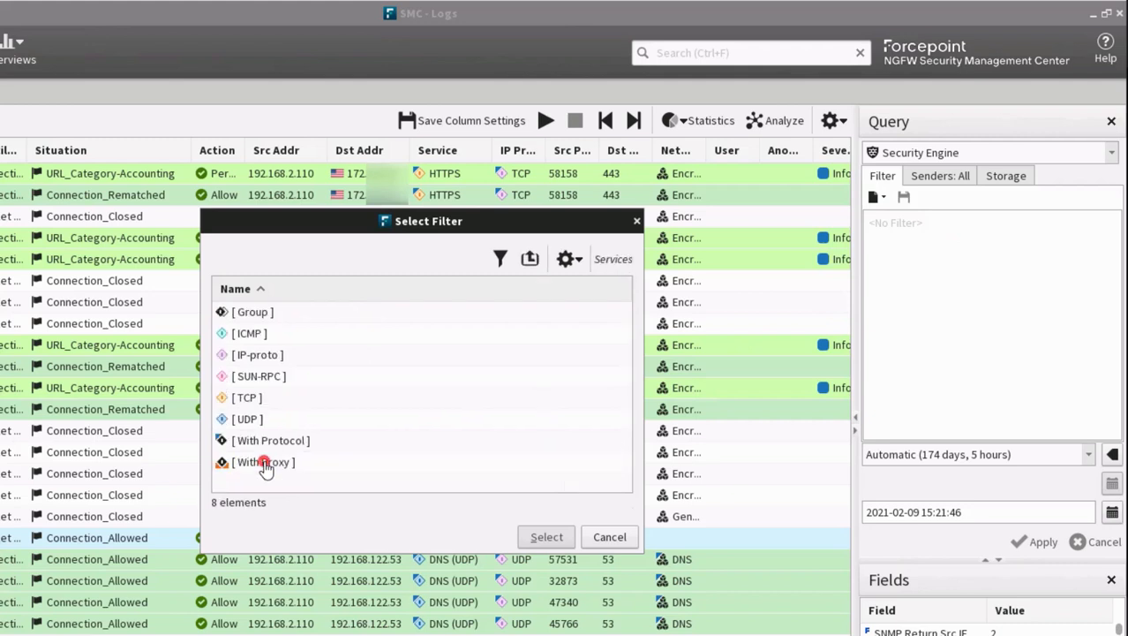
pyautogui.doubleClick(246, 399)
pyautogui.click(248, 400)
pyautogui.write('http')
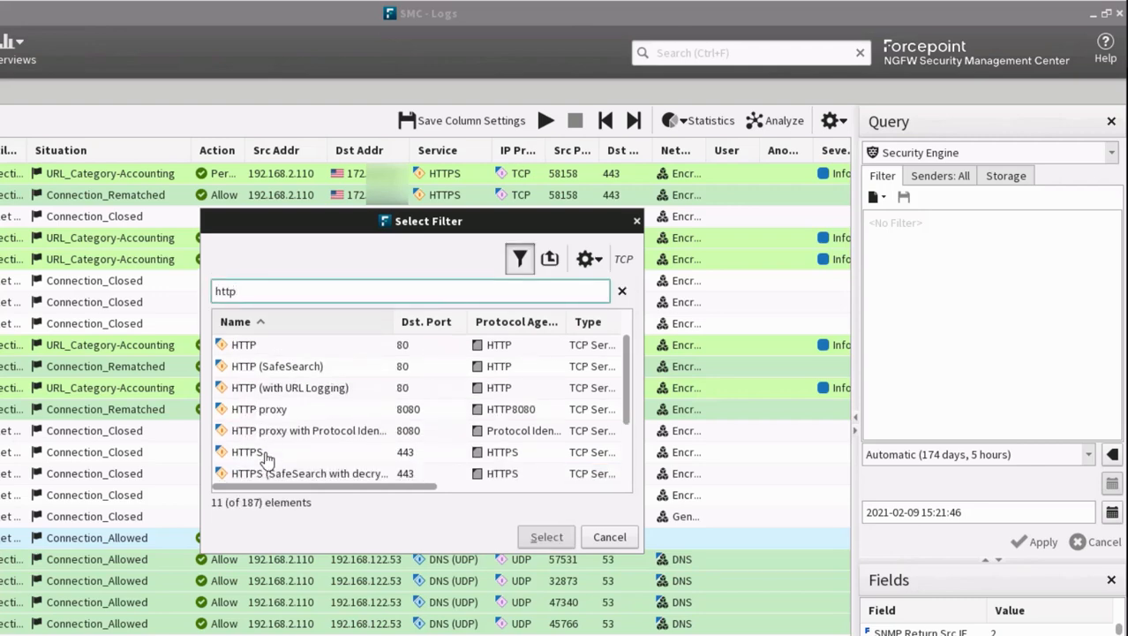
pyautogui.click(265, 451)
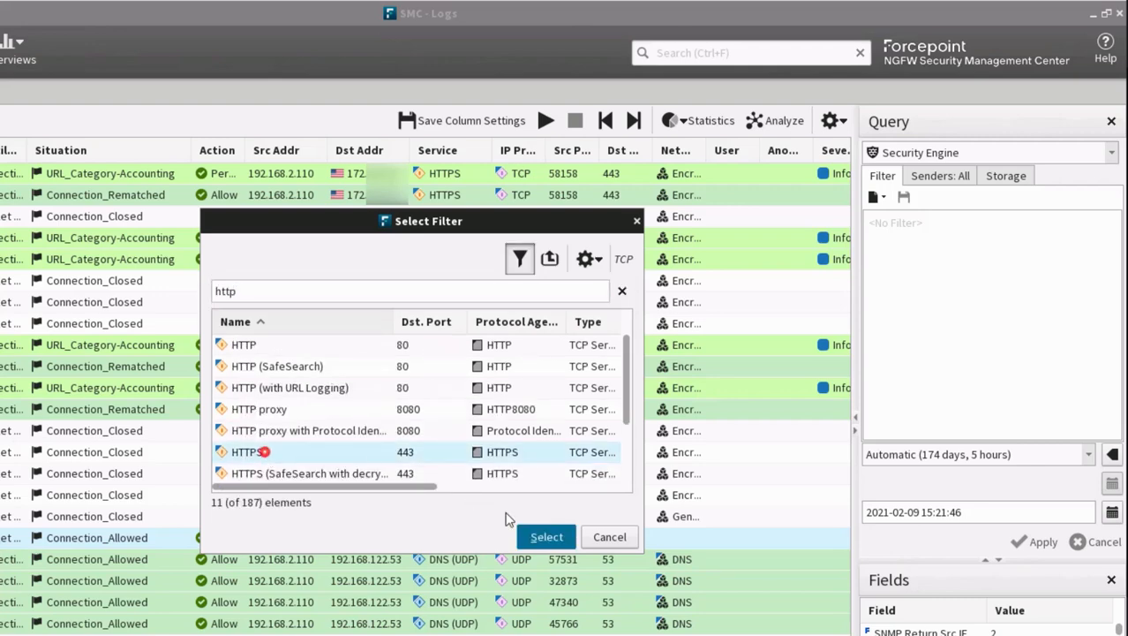
pyautogui.click(545, 535)
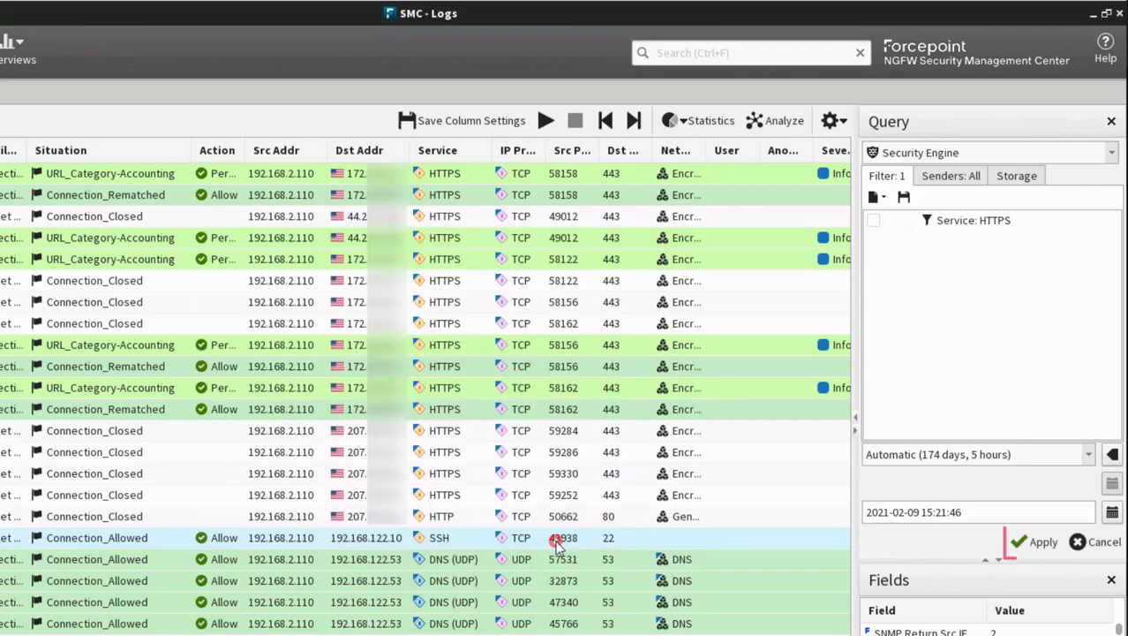
pyautogui.click(1024, 543)
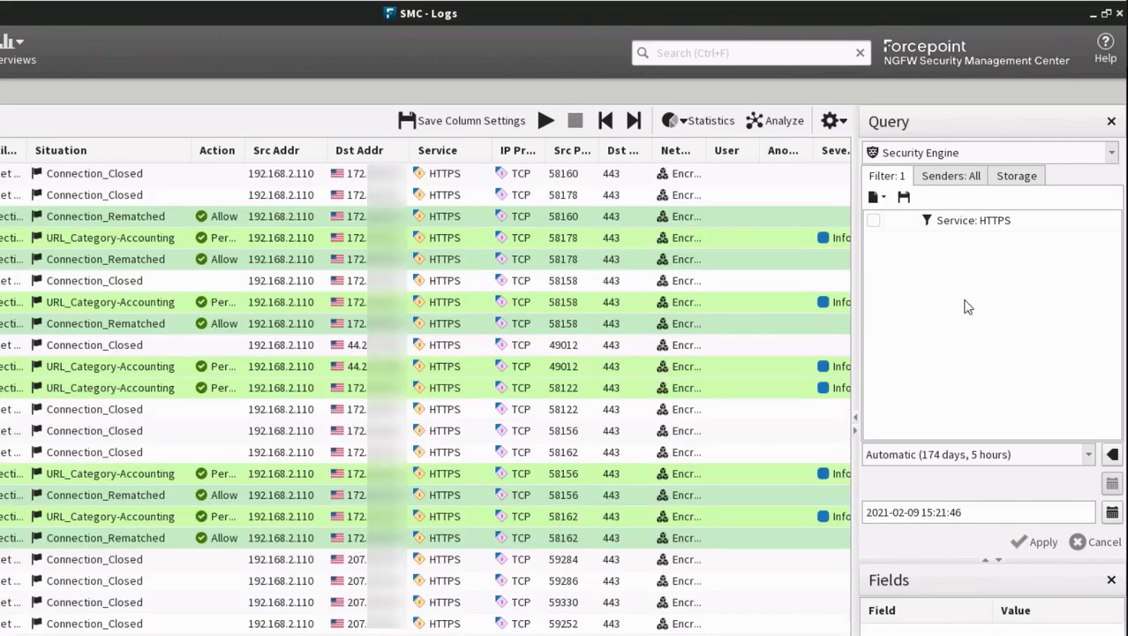
# Disable the HTTPS service filter and apply the query
pyautogui.rightClick(948, 224)
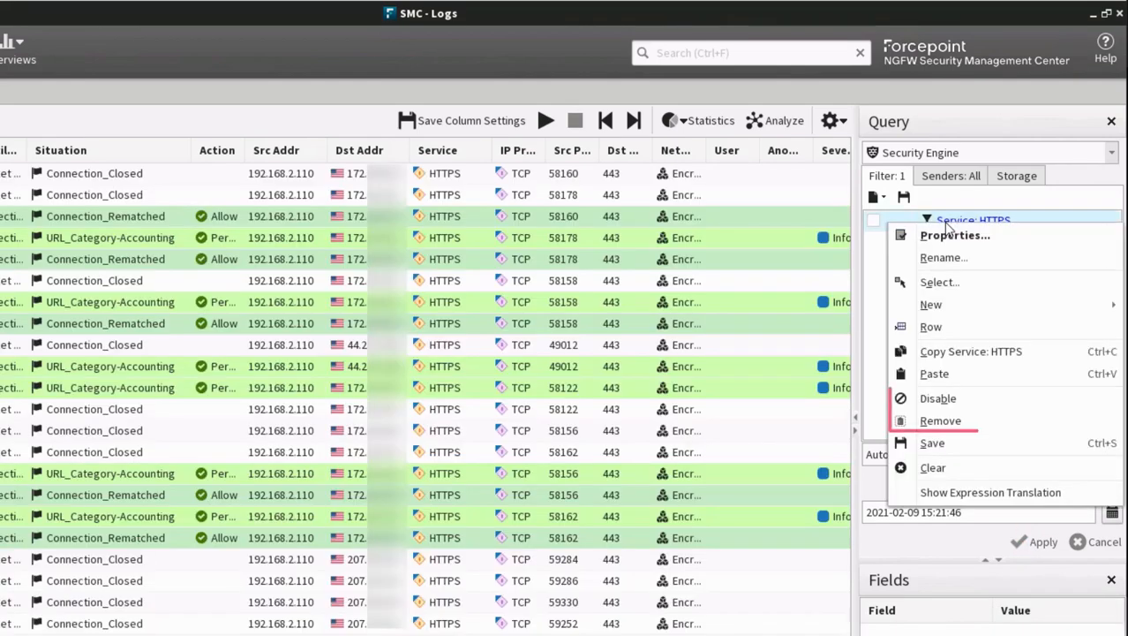
pyautogui.click(941, 399)
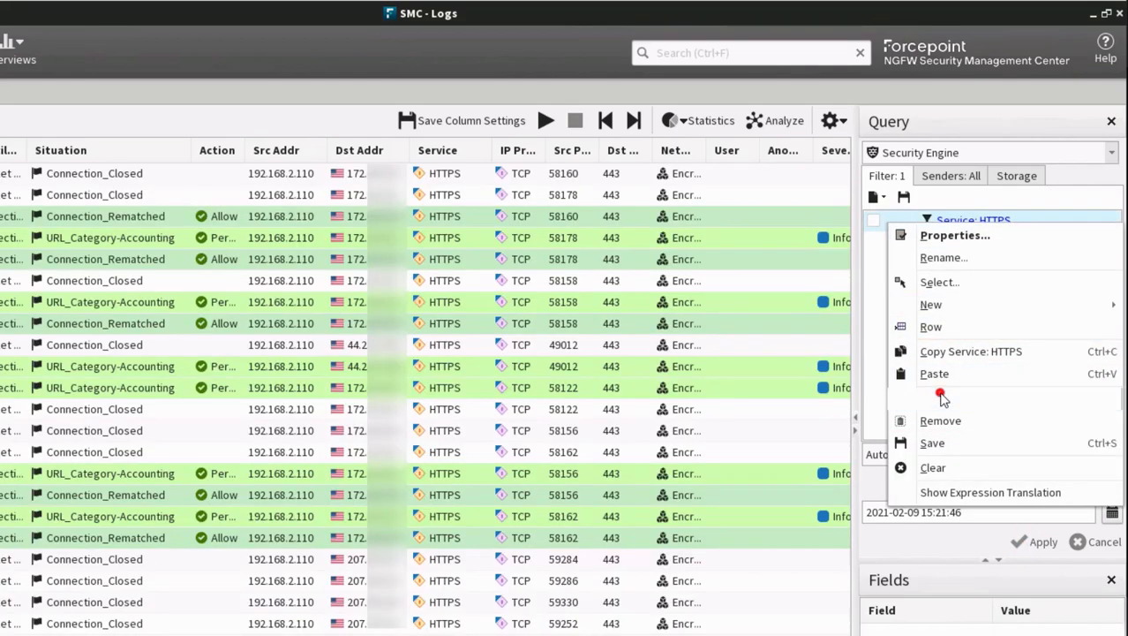
pyautogui.click(1014, 545)
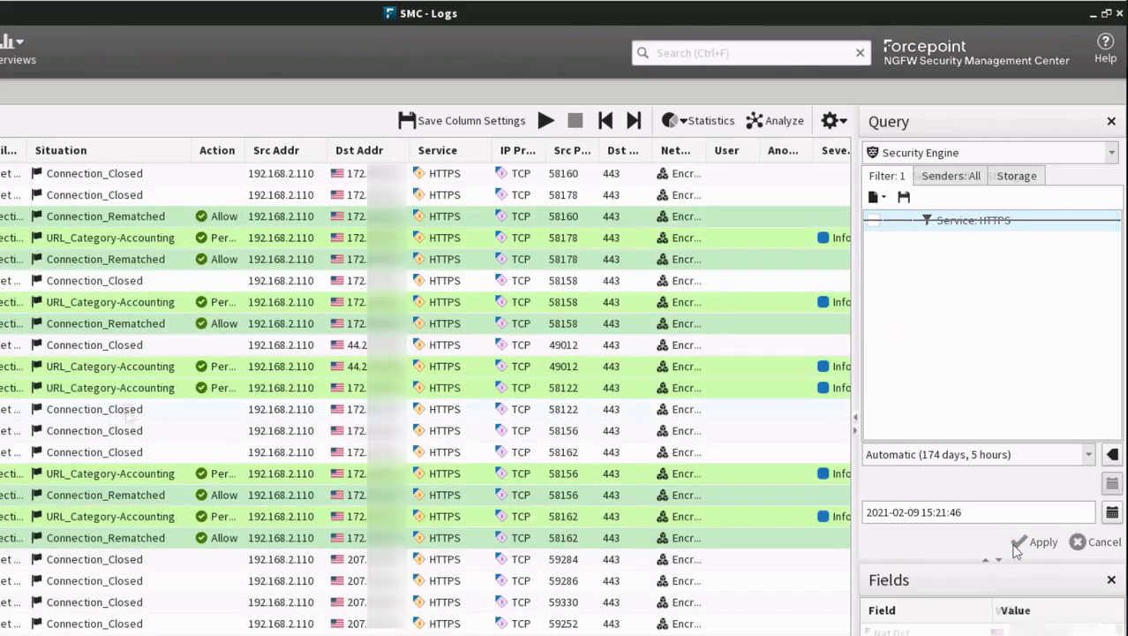
# Filter the logs by the Connection_Closed situation, then negate that filter, applying the query each time
pyautogui.moveTo(126, 408); pyautogui.dragTo(965, 252)
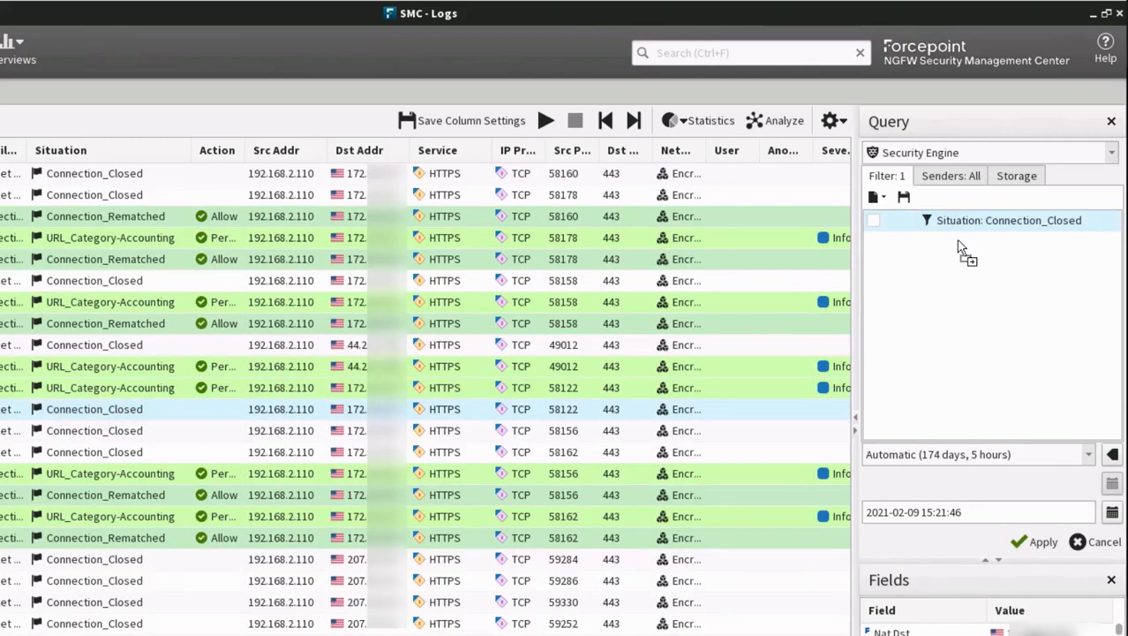
pyautogui.click(1024, 544)
pyautogui.click(876, 222)
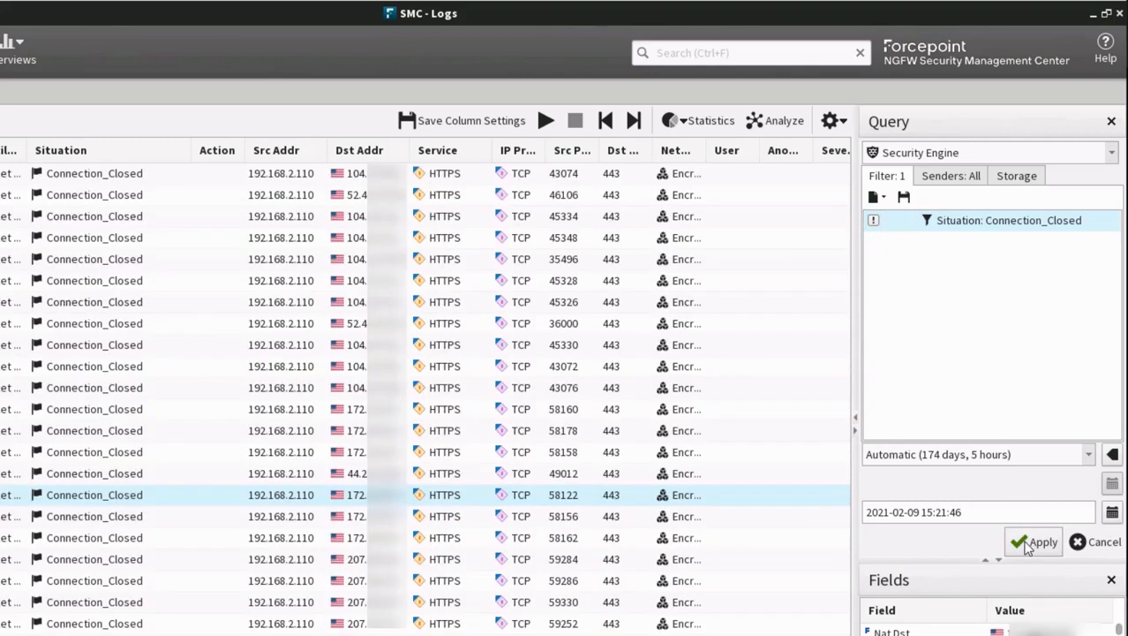
pyautogui.click(1031, 542)
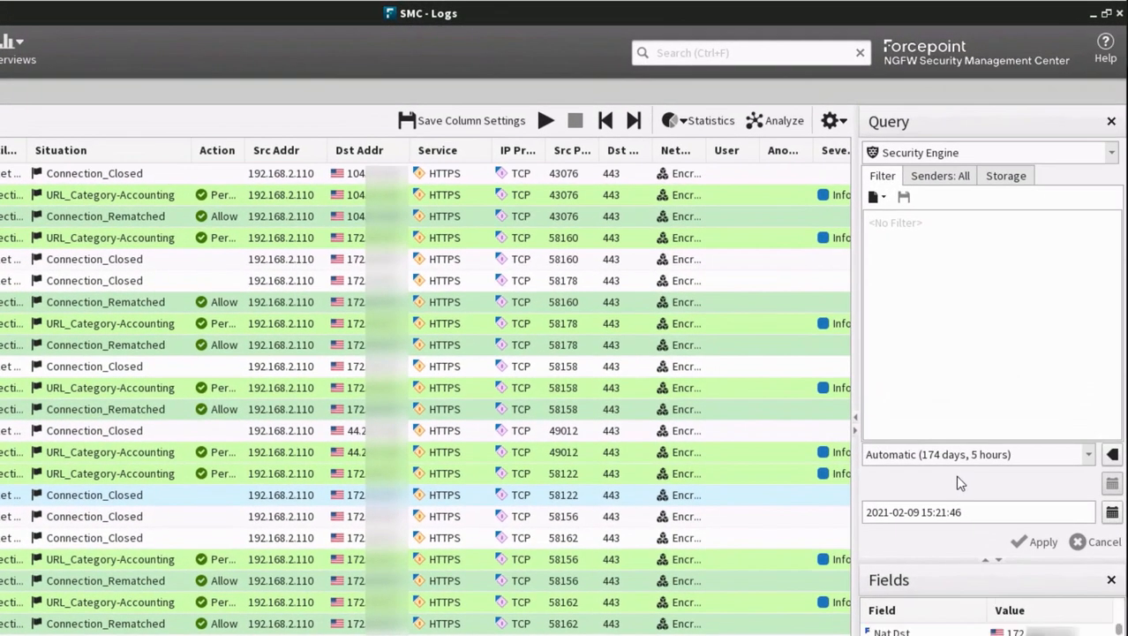
# Add the URL field from all fields as a query filter, finding it with "url"
pyautogui.rightClick(916, 254)
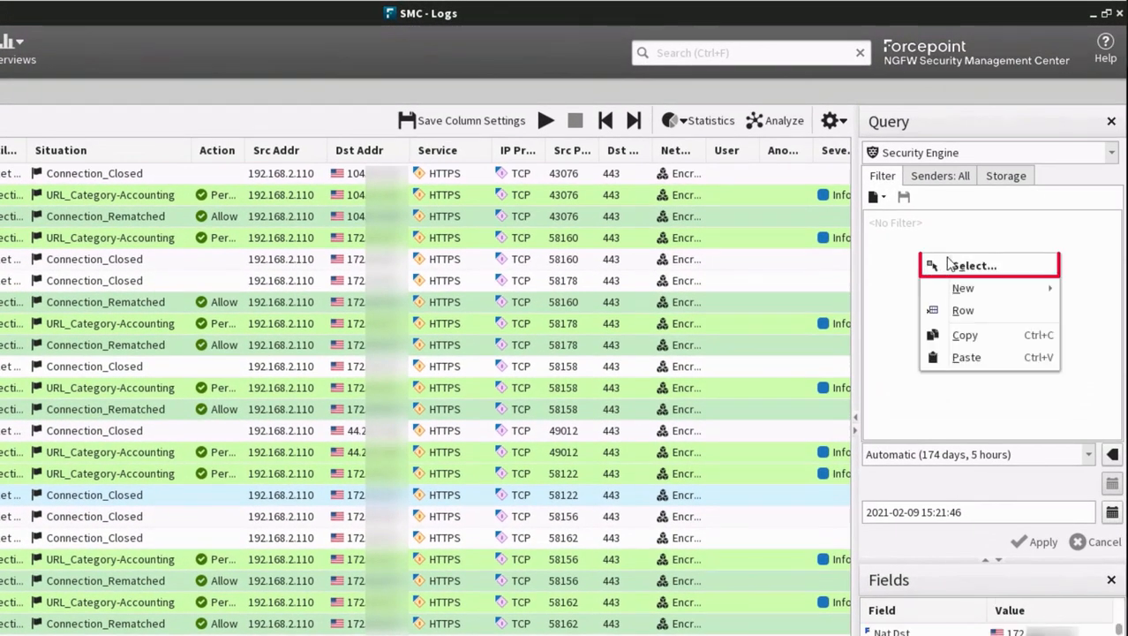
pyautogui.click(948, 262)
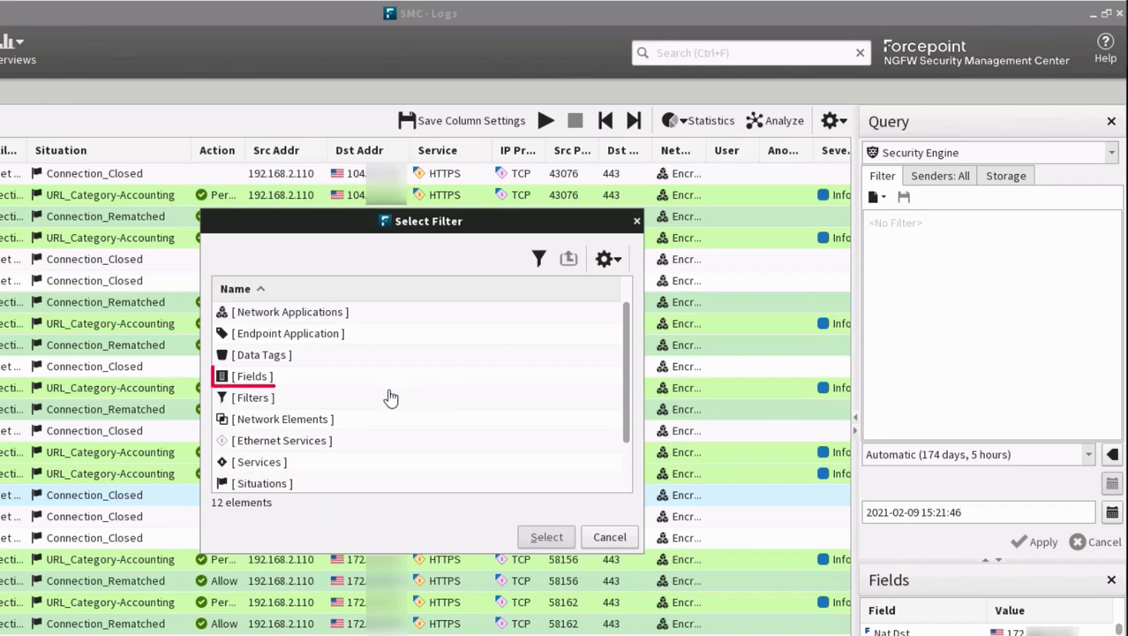
pyautogui.doubleClick(236, 379)
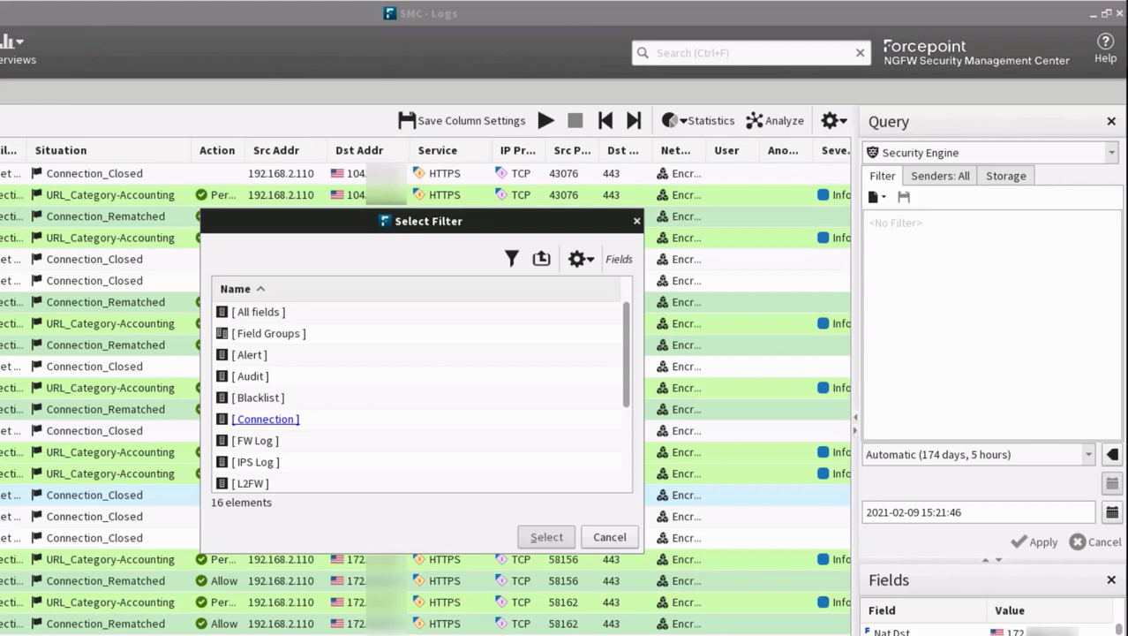
pyautogui.doubleClick(272, 315)
pyautogui.click(289, 362)
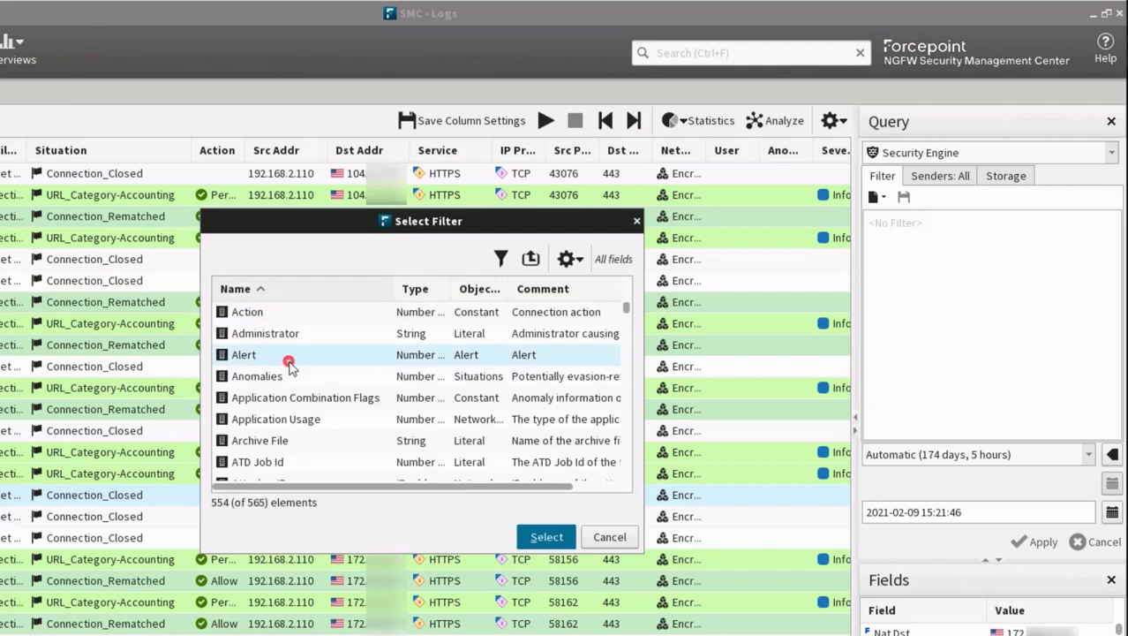
pyautogui.write('url')
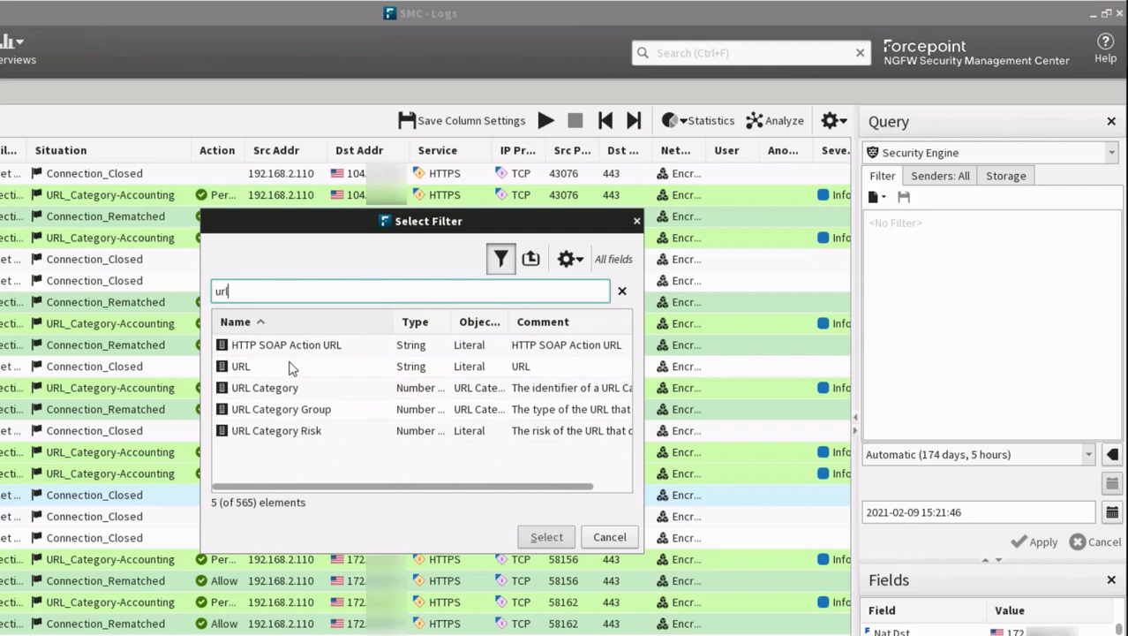
pyautogui.click(241, 369)
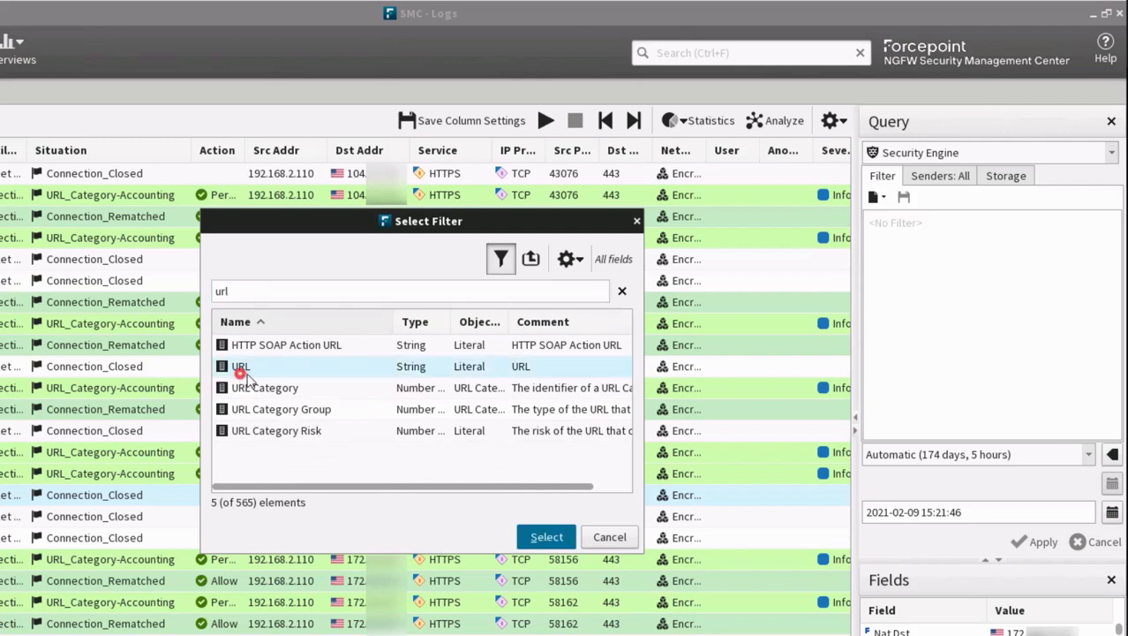
pyautogui.click(546, 538)
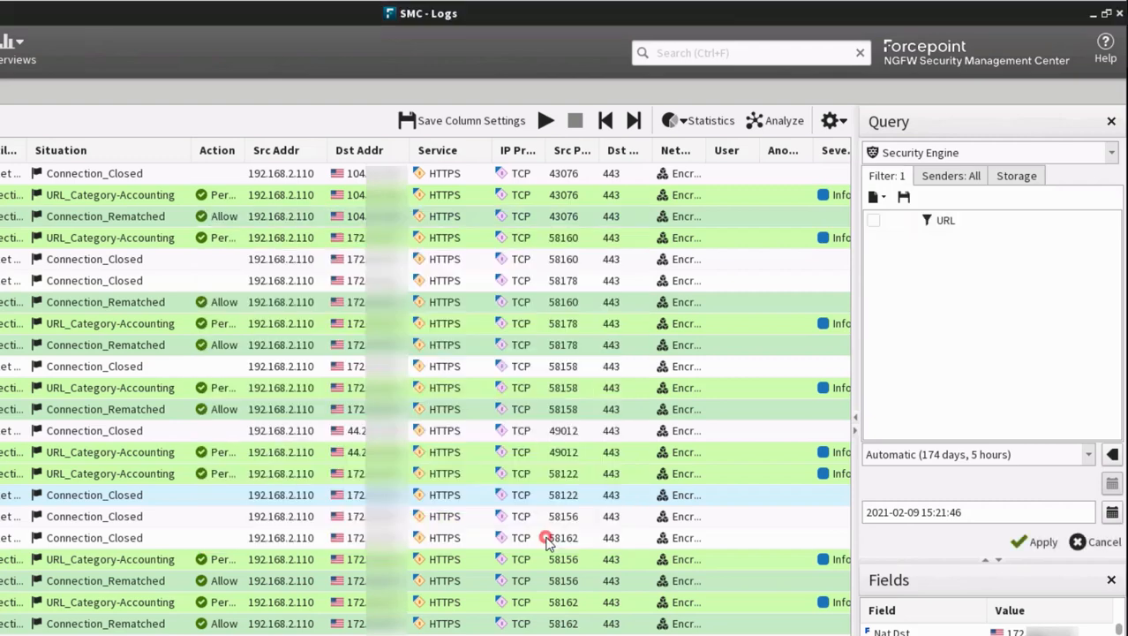
pyautogui.rightClick(945, 223)
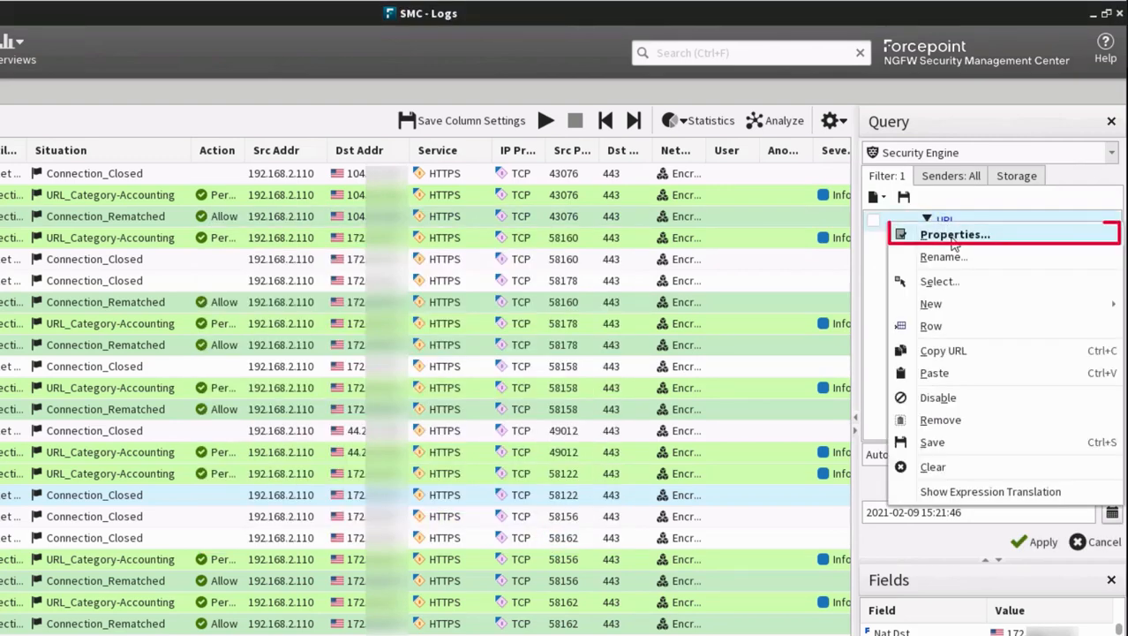
pyautogui.click(951, 235)
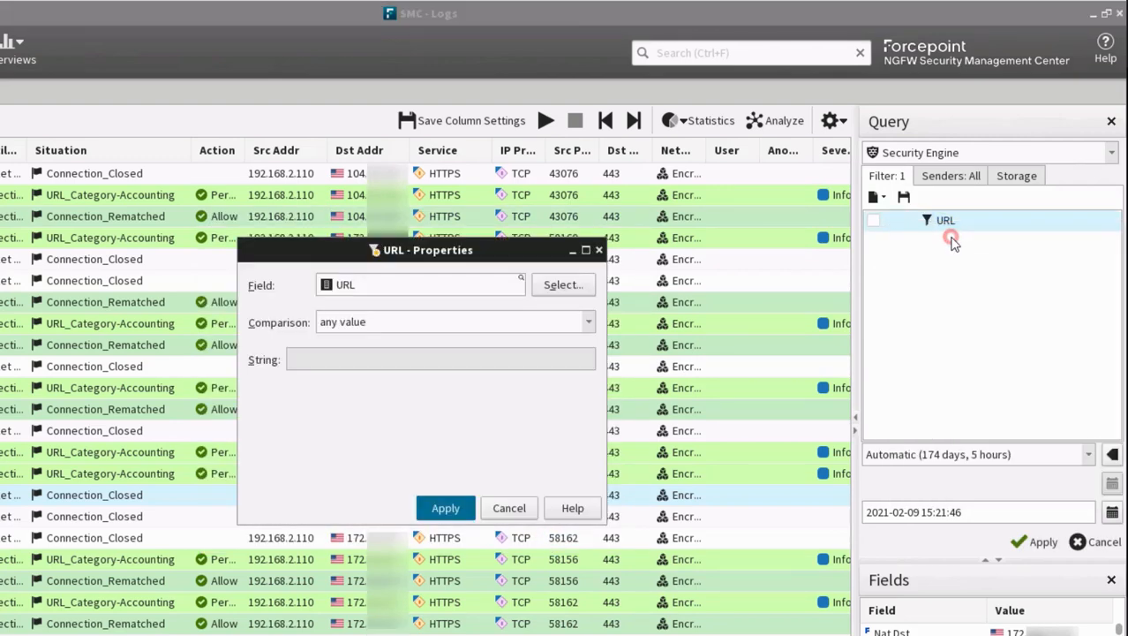
pyautogui.click(434, 327)
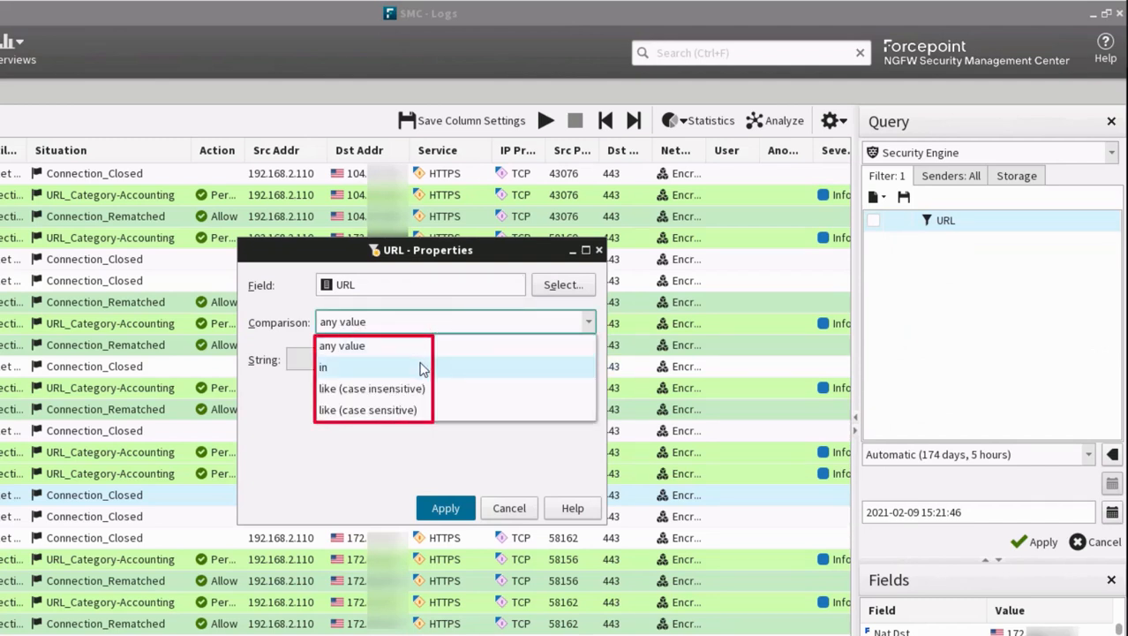
pyautogui.click(422, 367)
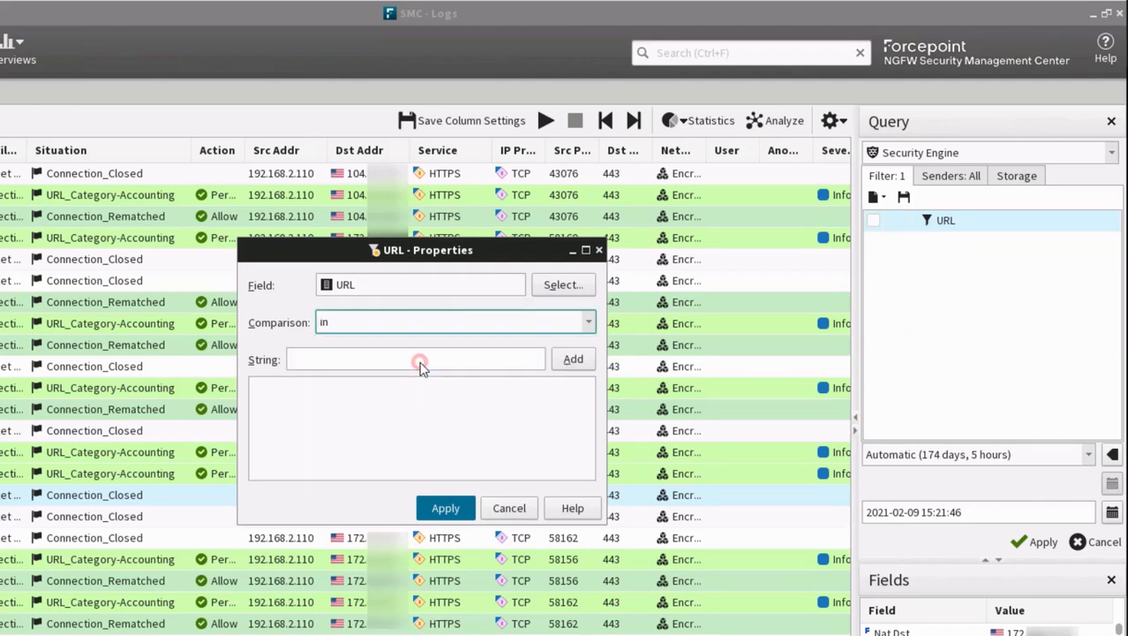
pyautogui.click(421, 361)
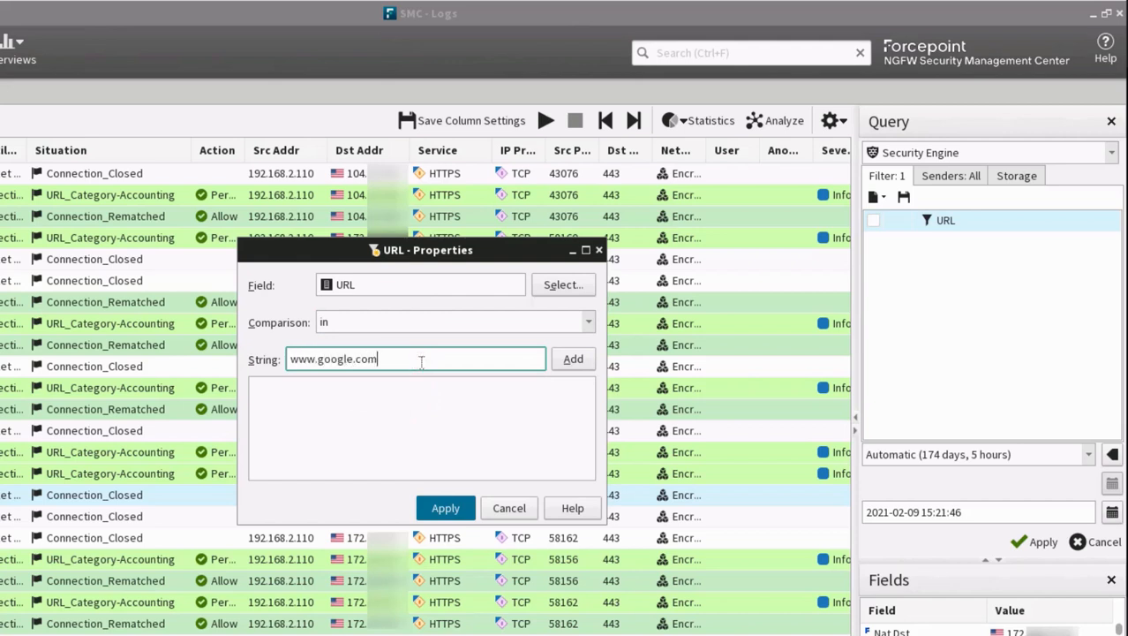
pyautogui.write('www.google.com')
pyautogui.click(573, 359)
pyautogui.click(447, 509)
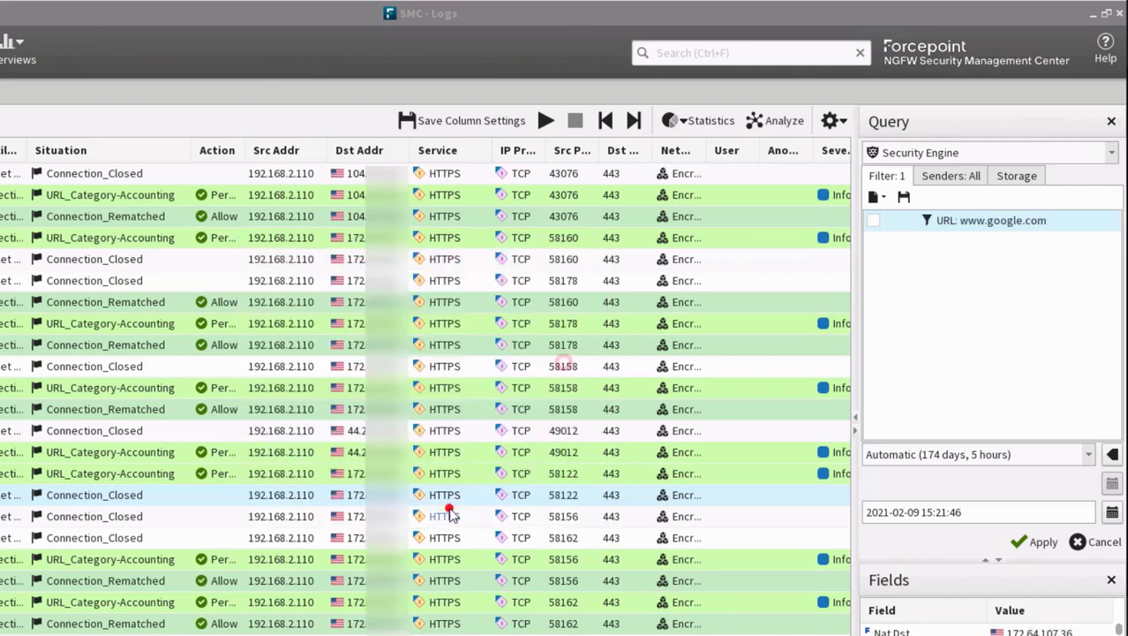
pyautogui.click(1039, 543)
# Change the URL filter's comparison to "like (case insensitive)" with the string *google* and apply the query
pyautogui.rightClick(964, 222)
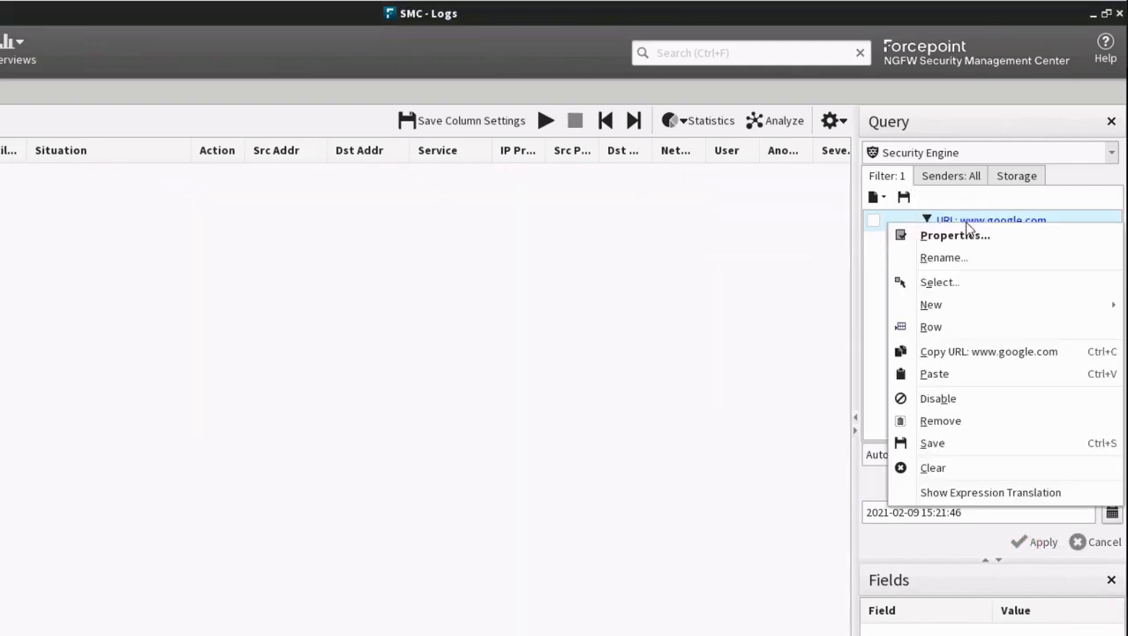
pyautogui.click(964, 236)
pyautogui.click(428, 322)
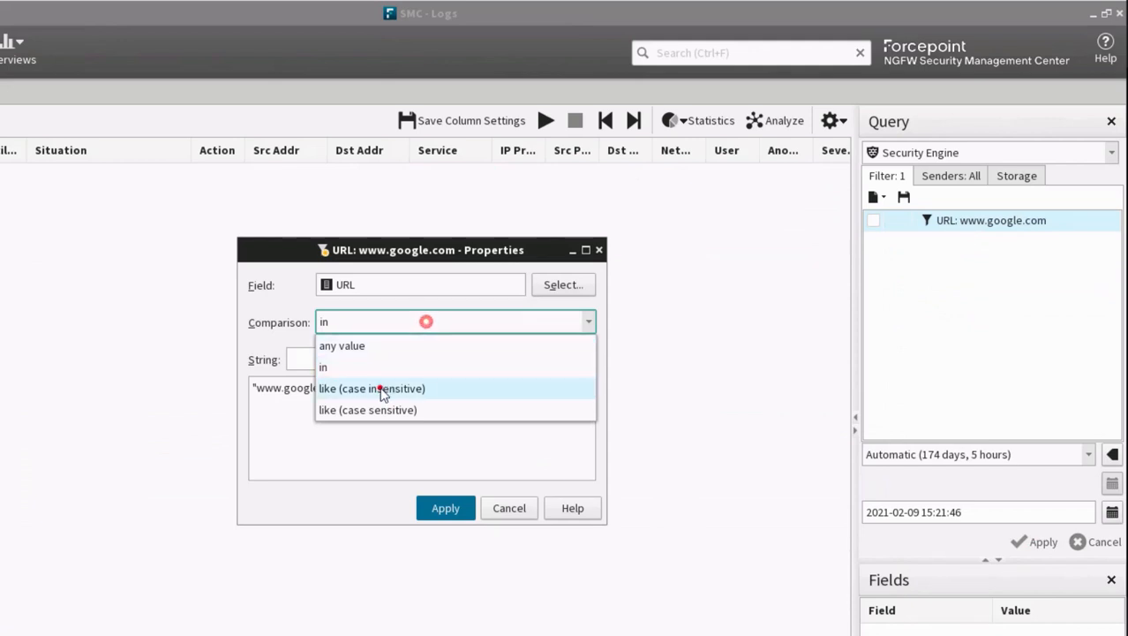
pyautogui.click(378, 385)
pyautogui.click(348, 364)
pyautogui.write('*google*')
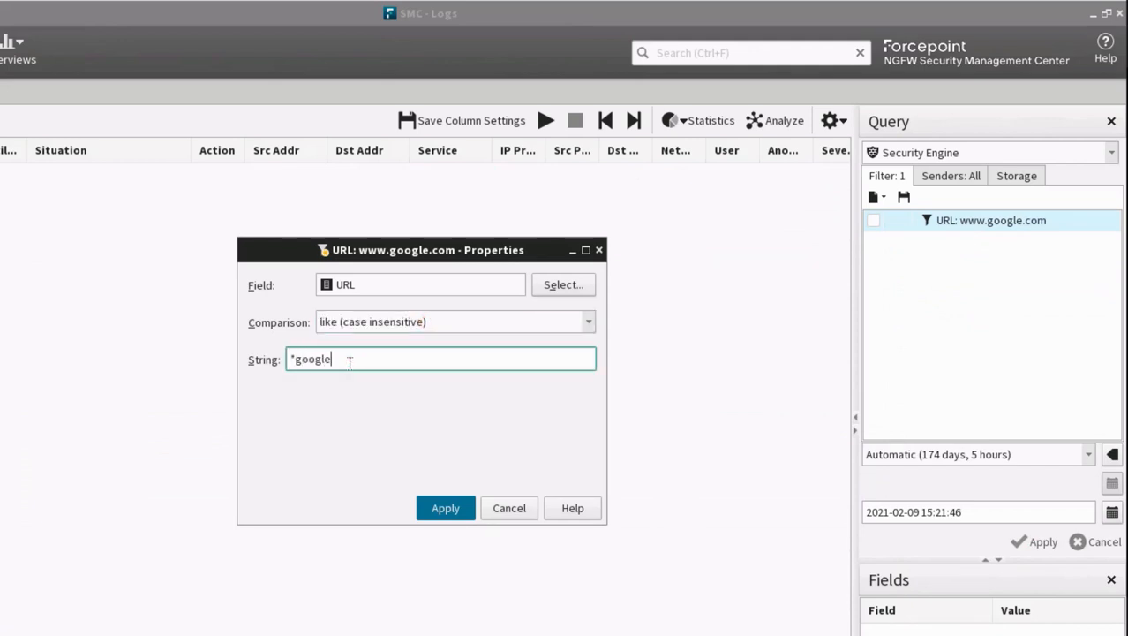
pyautogui.click(444, 507)
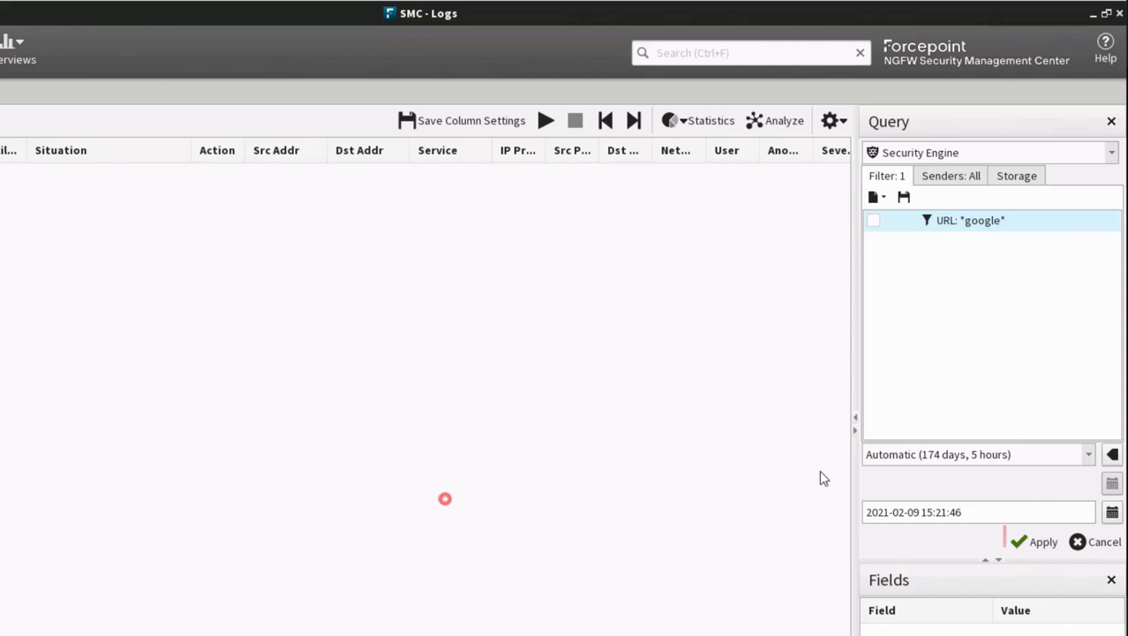
pyautogui.click(1032, 542)
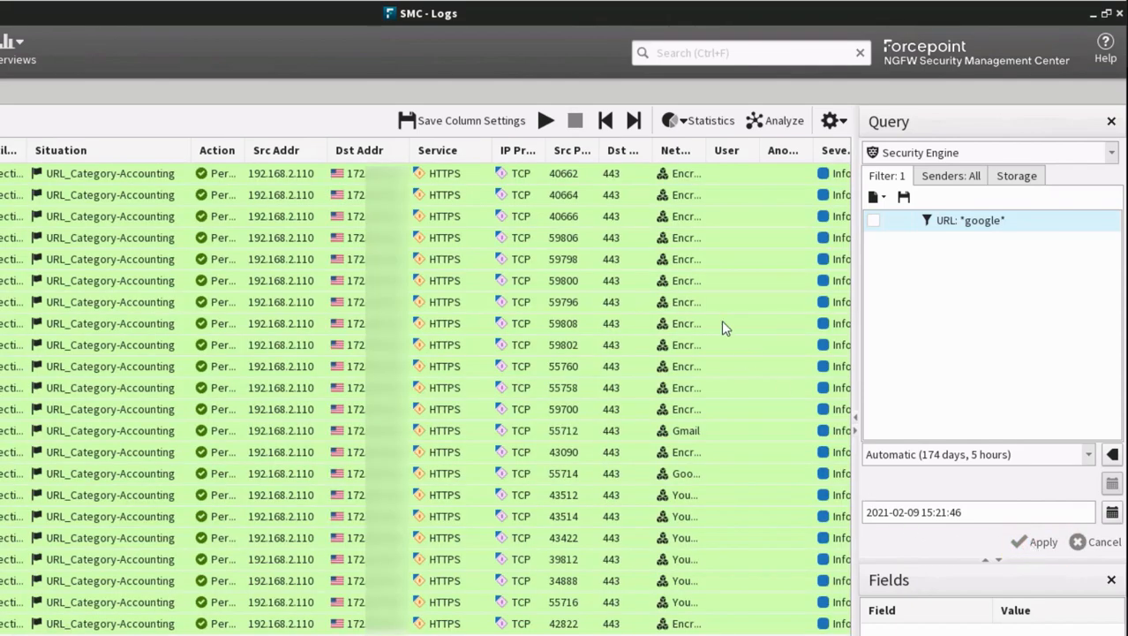
# Add the URL field to the displayed log columns after Dst Port, finding it with "url", and widen the column
pyautogui.rightClick(521, 157)
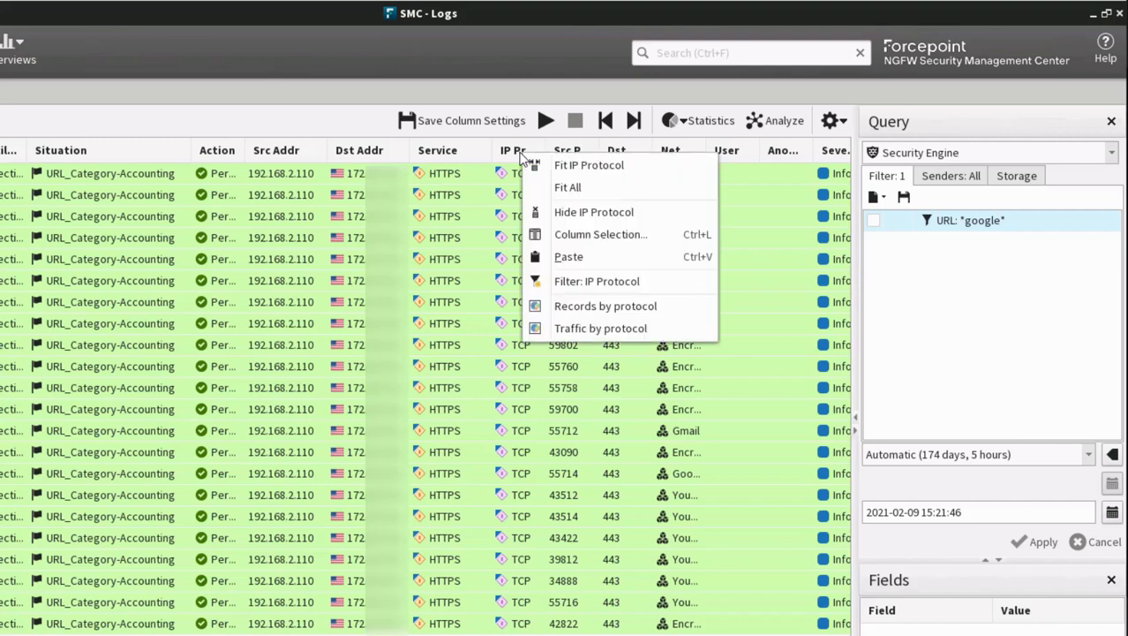
pyautogui.click(586, 234)
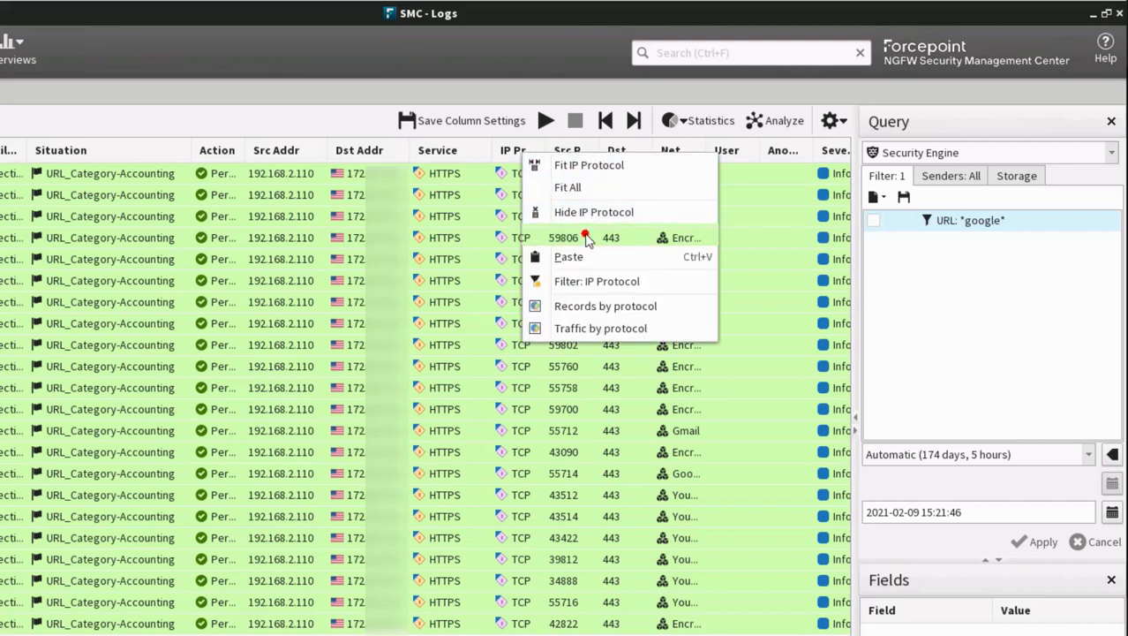
pyautogui.doubleClick(238, 319)
pyautogui.click(265, 369)
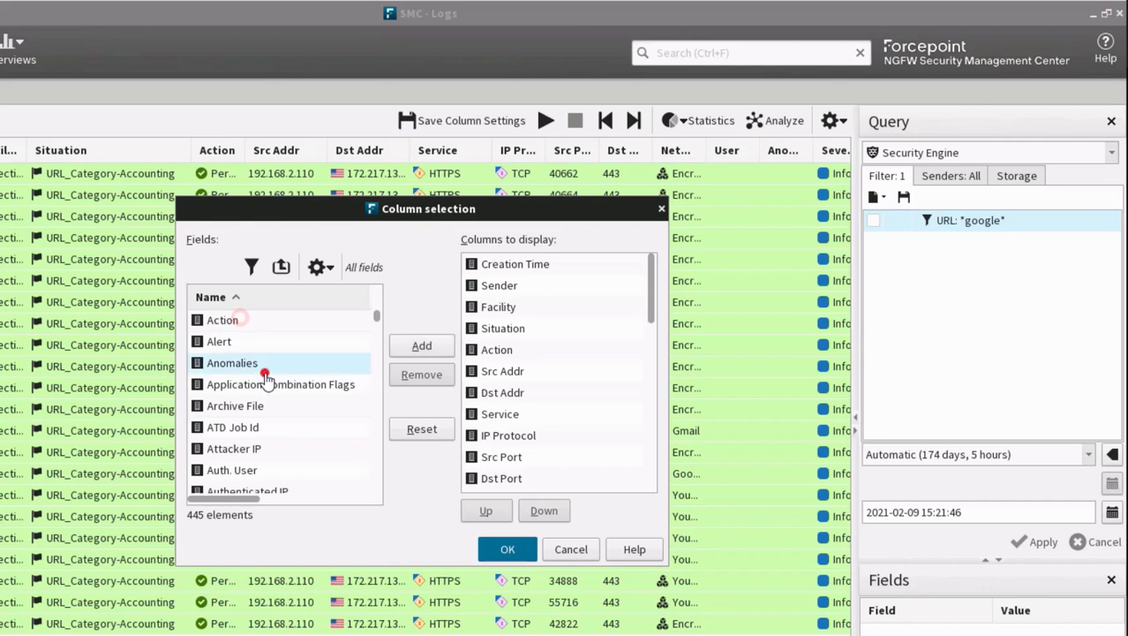
pyautogui.write('url')
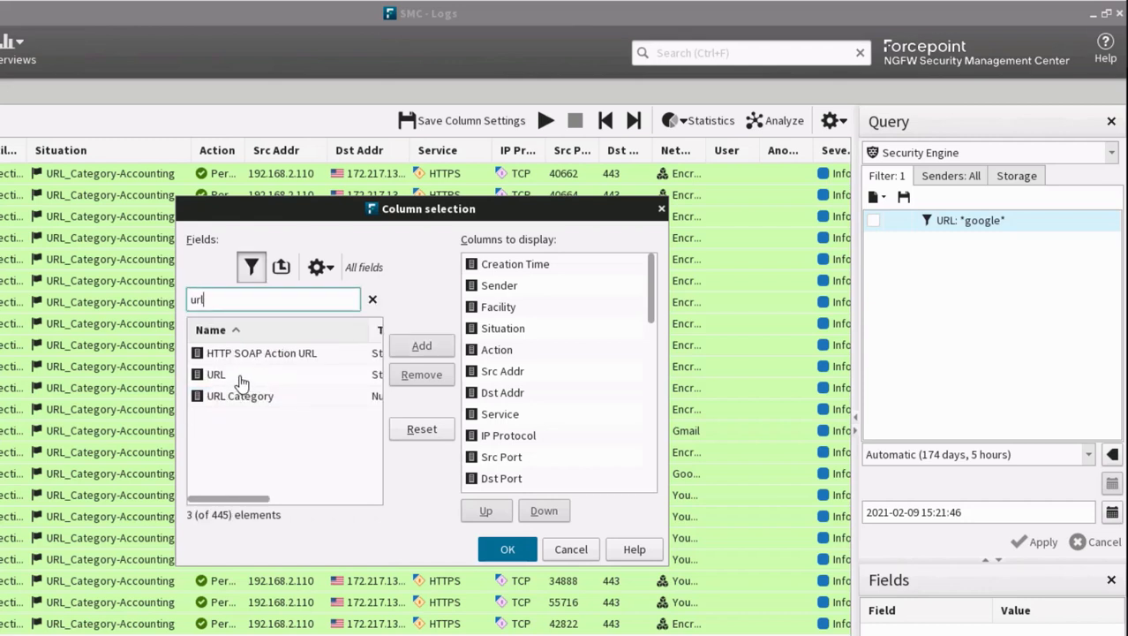
pyautogui.moveTo(221, 376); pyautogui.dragTo(510, 418)
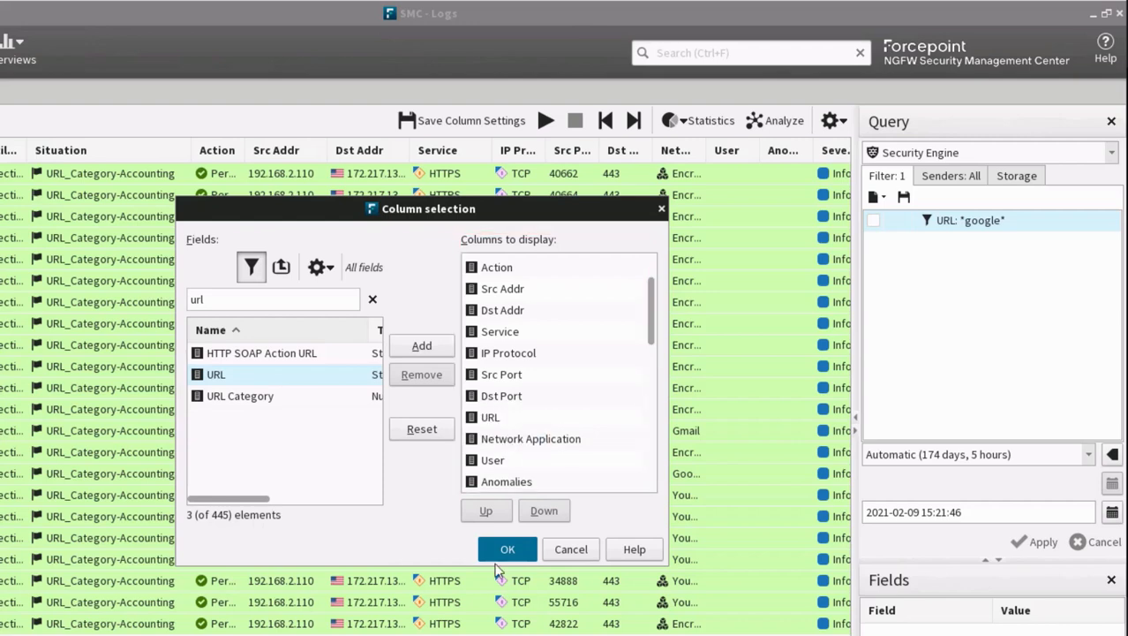
pyautogui.click(507, 551)
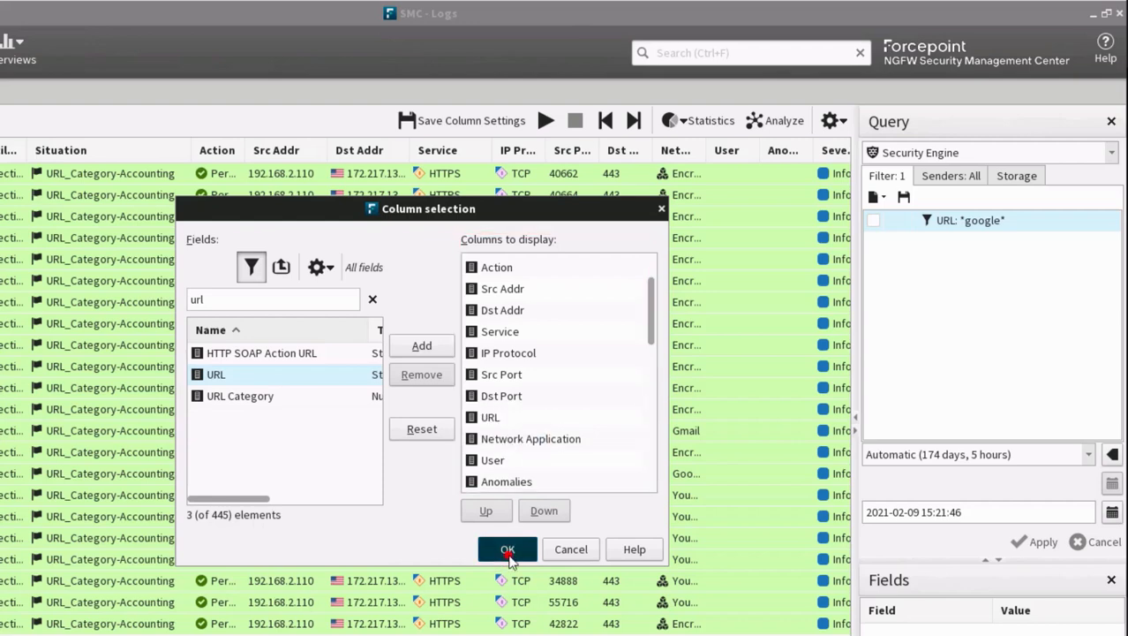
pyautogui.moveTo(706, 150); pyautogui.dragTo(822, 144)
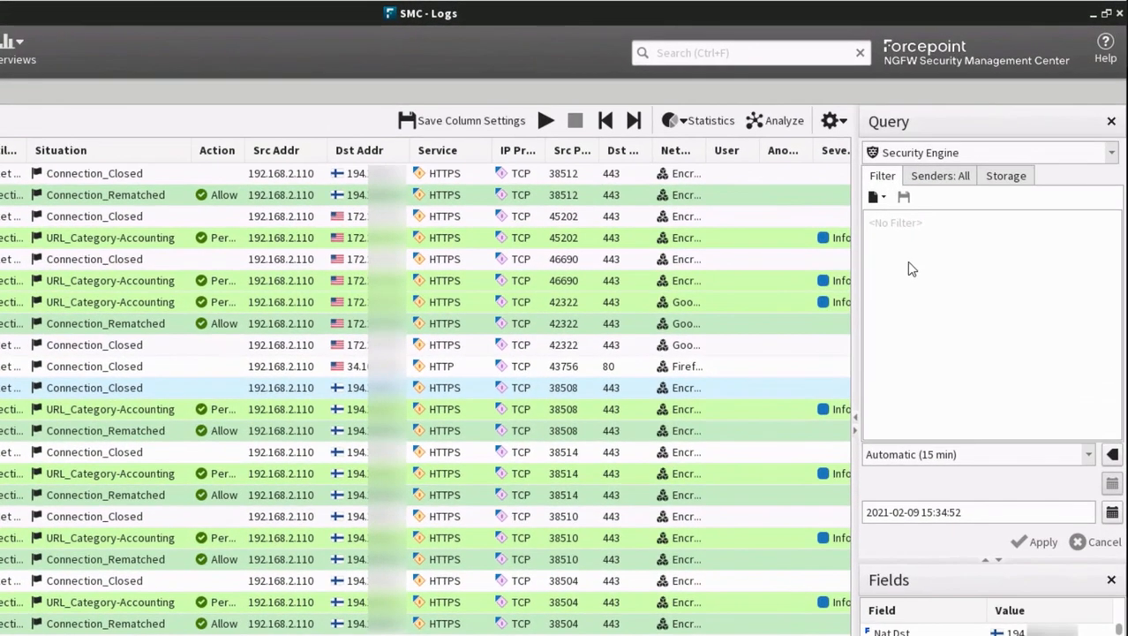
pyautogui.rightClick(959, 221)
pyautogui.moveTo(943, 300)
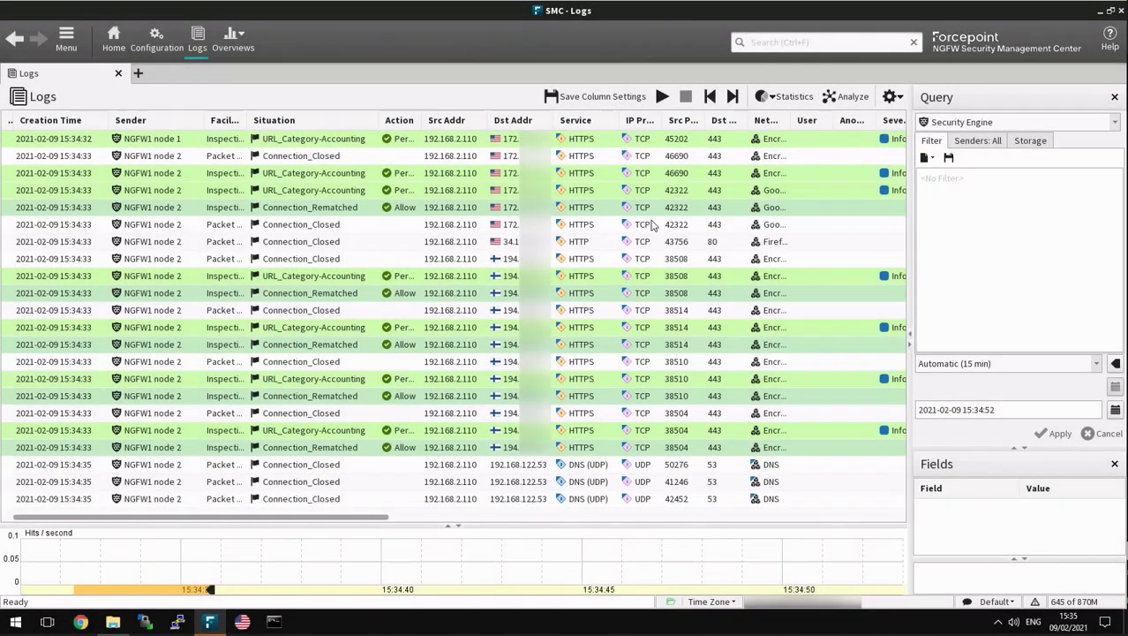
# Add the HTTPS service from a log entry as a filter and create a Dst Addr filter containing 213.28.200.154
pyautogui.moveTo(584, 206); pyautogui.dragTo(969, 208)
pyautogui.rightClick(968, 209)
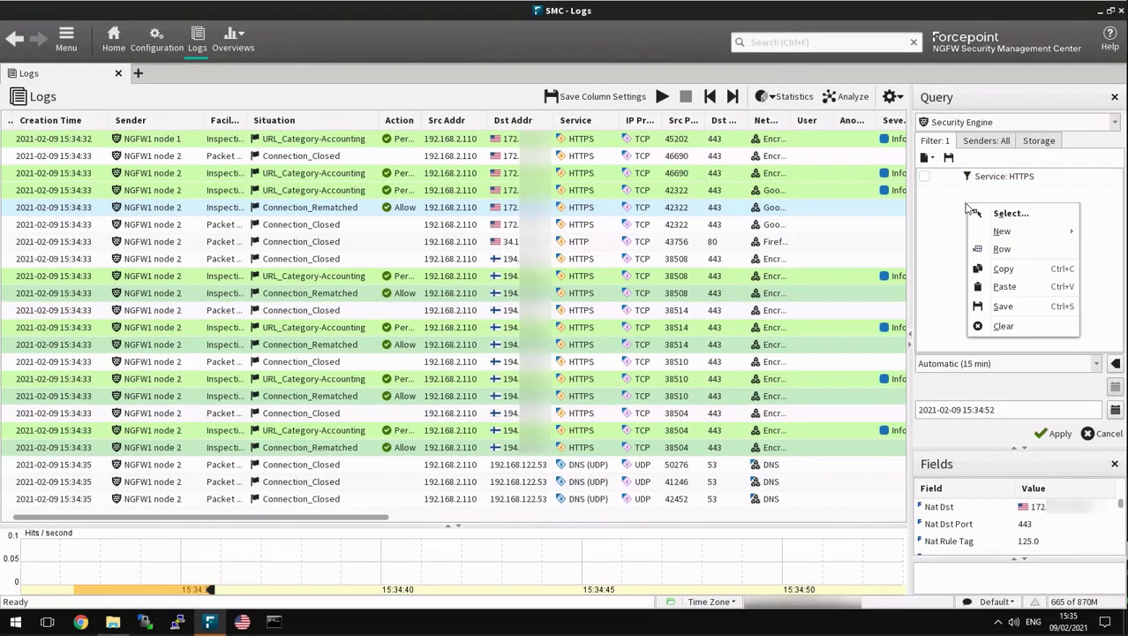
pyautogui.moveTo(1005, 232)
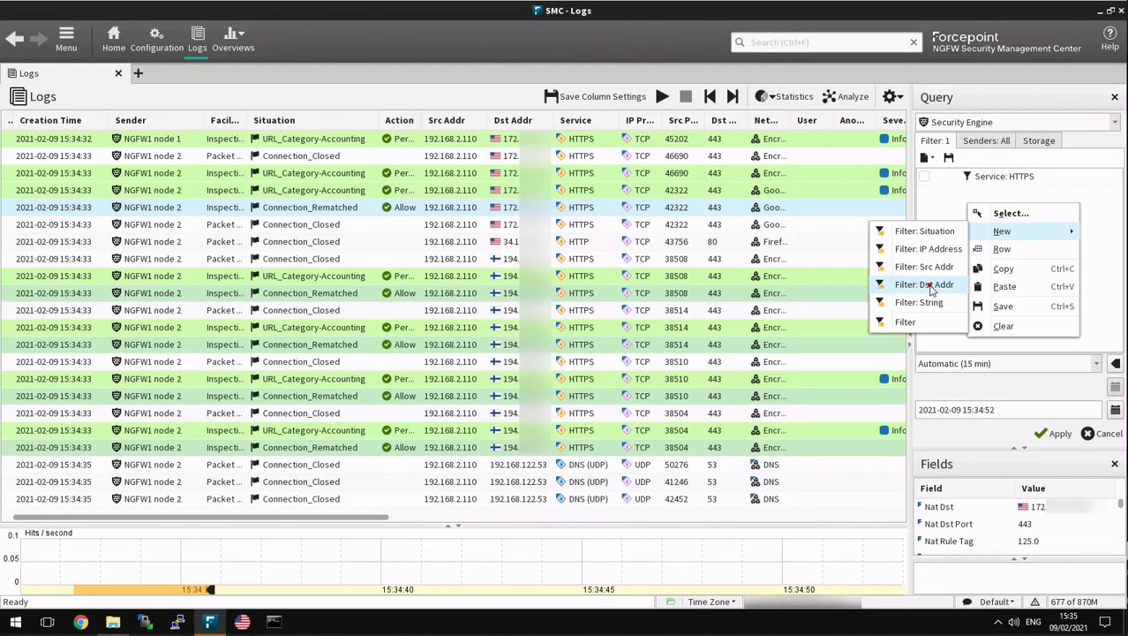
pyautogui.click(925, 285)
pyautogui.click(575, 285)
pyautogui.write('213.28.200.154')
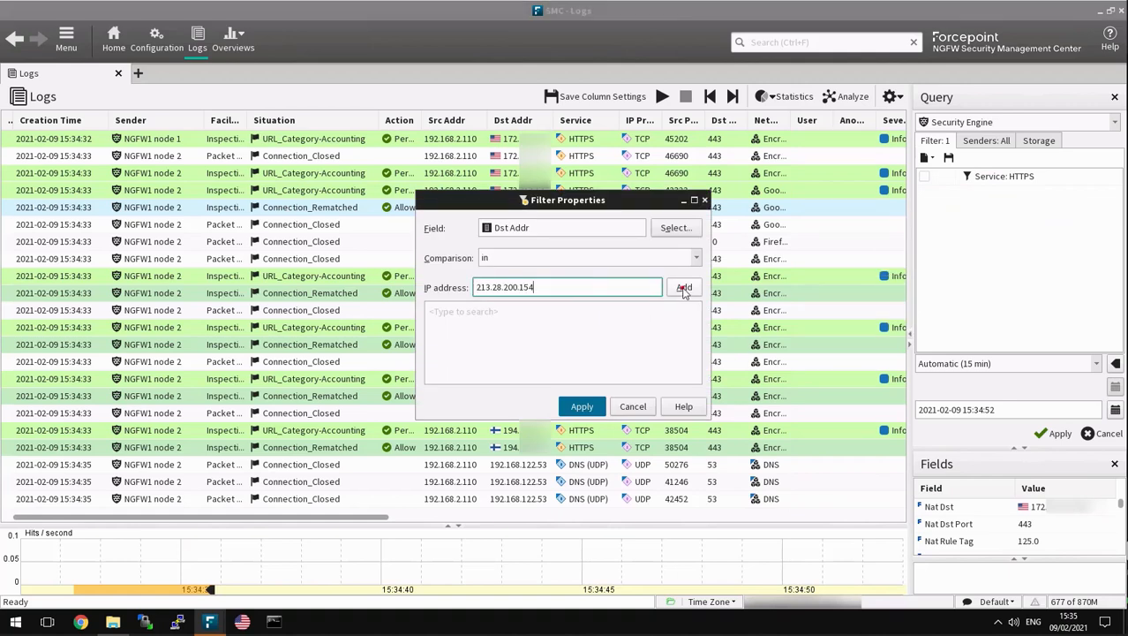
pyautogui.click(684, 288)
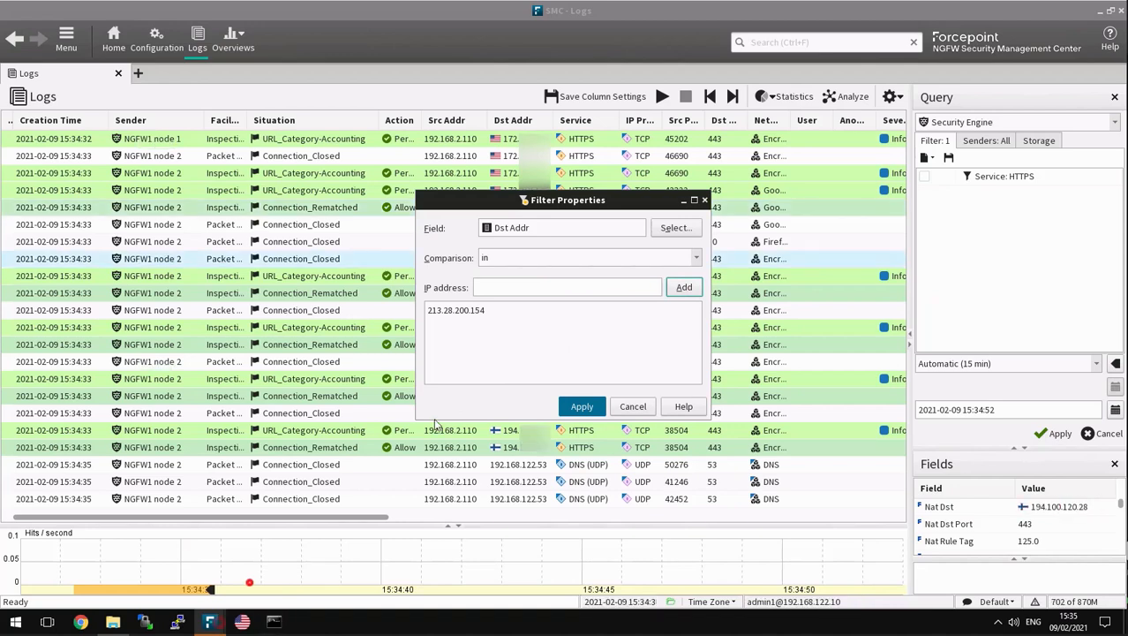
# Add 194.100.120.28 as a second address in the Dst Addr filter and apply the query
pyautogui.click(568, 287)
pyautogui.write('194.100.120.28')
pyautogui.click(679, 285)
pyautogui.click(583, 406)
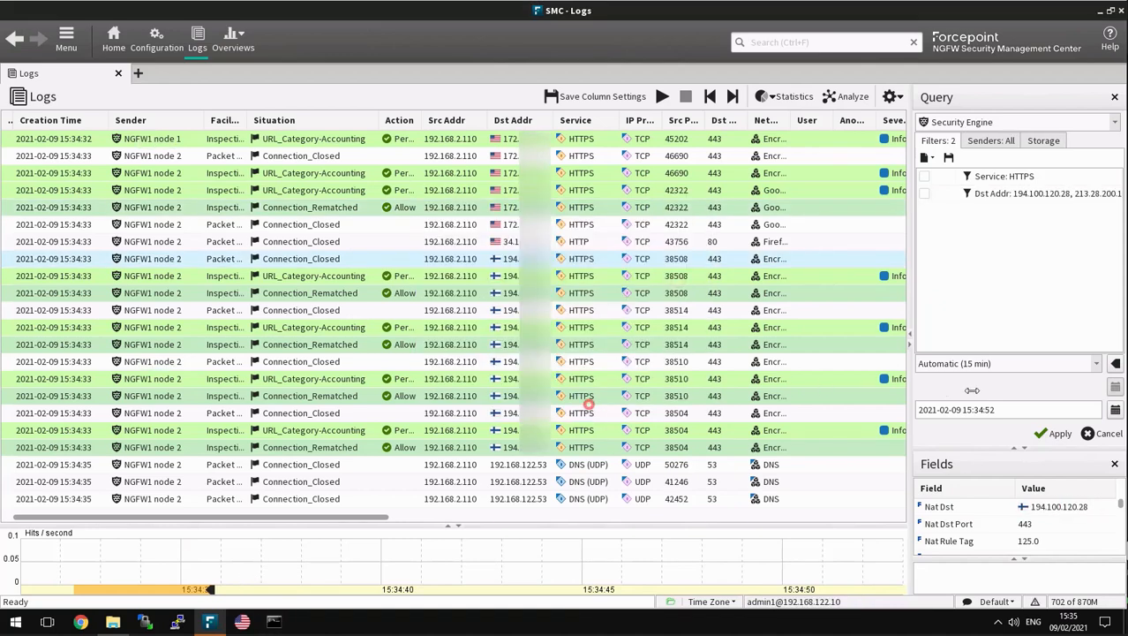
pyautogui.click(1040, 436)
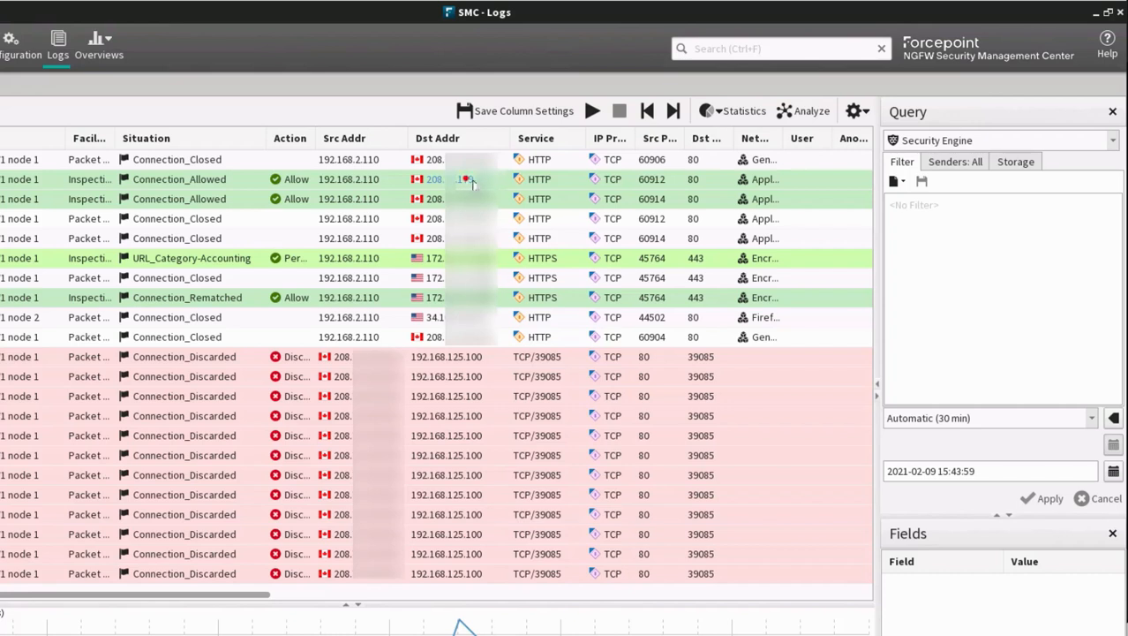
# Filter by the destination address of a Connection_Allowed entry and the source address of a Connection_Discarded entry, and apply the query
pyautogui.moveTo(437, 179); pyautogui.dragTo(946, 222)
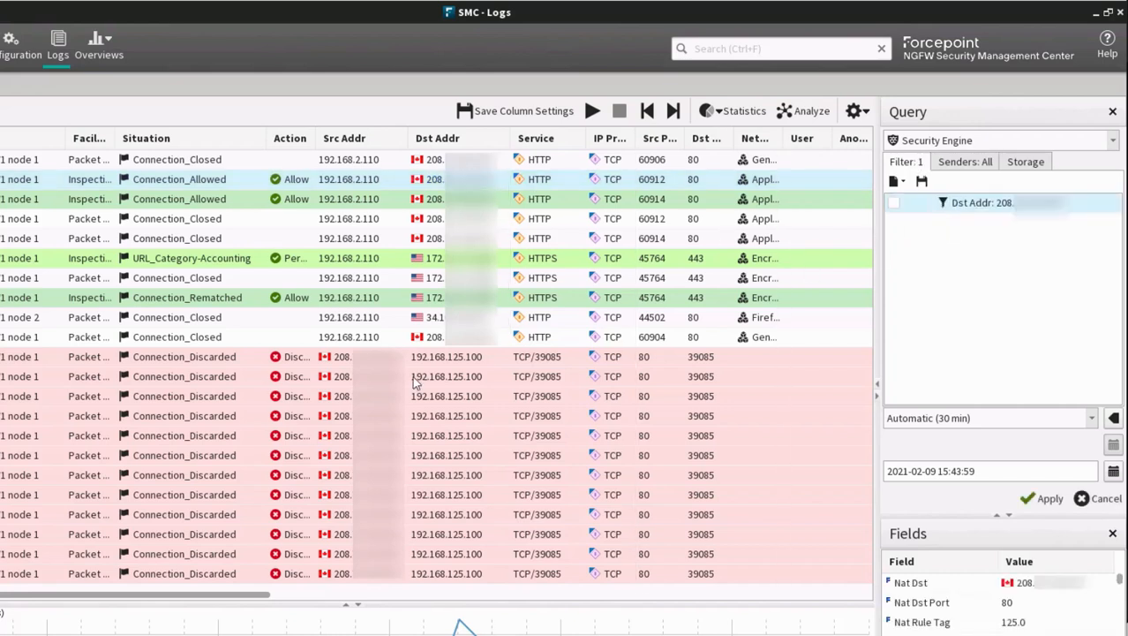
pyautogui.moveTo(364, 356); pyautogui.dragTo(988, 262)
pyautogui.click(1032, 499)
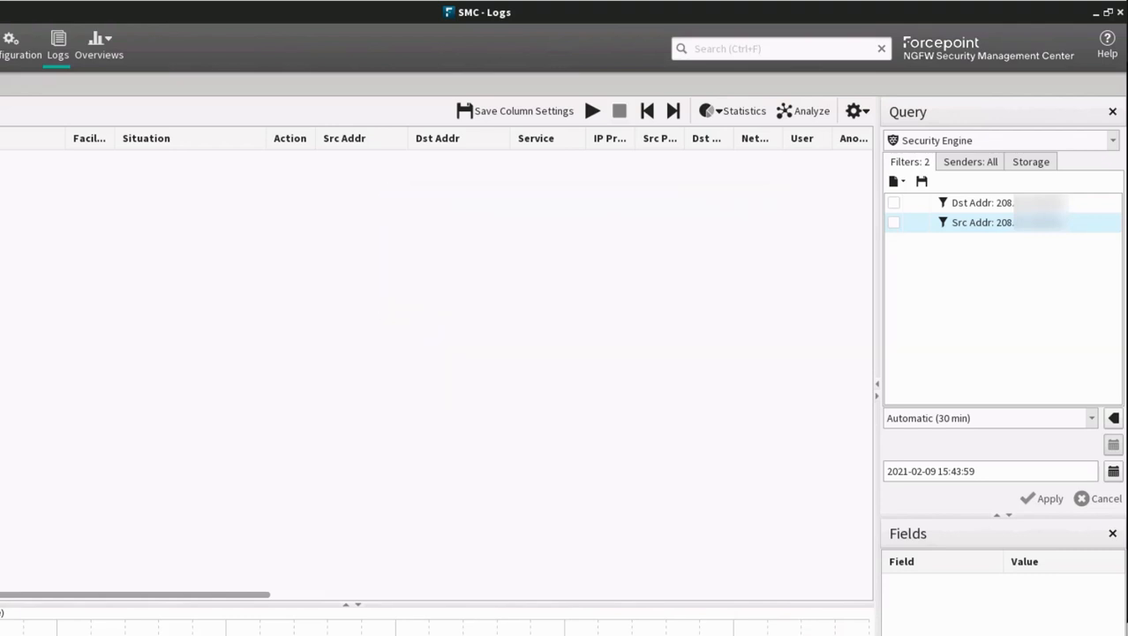
# Combine the Dst Addr and Src Addr filters in the query into a single filter
pyautogui.keyDown('ctrl'); pyautogui.click(985, 204); pyautogui.keyUp('ctrl')
pyautogui.rightClick(986, 205)
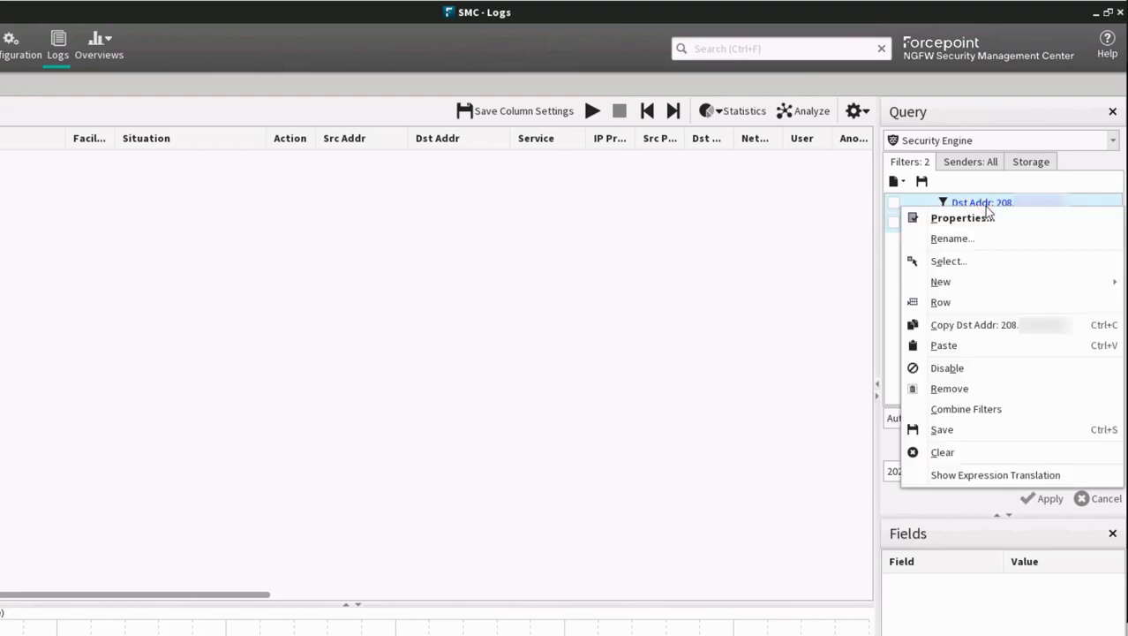
pyautogui.click(969, 407)
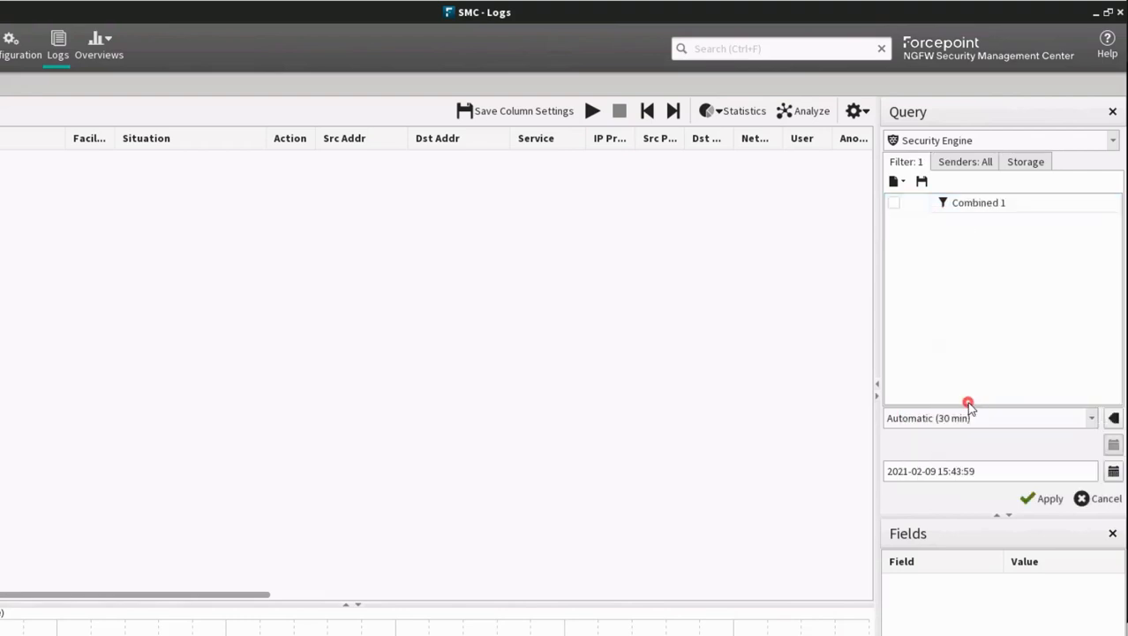
# Change the combined filter's operator from AND to OR and apply the query
pyautogui.rightClick(971, 207)
pyautogui.click(971, 209)
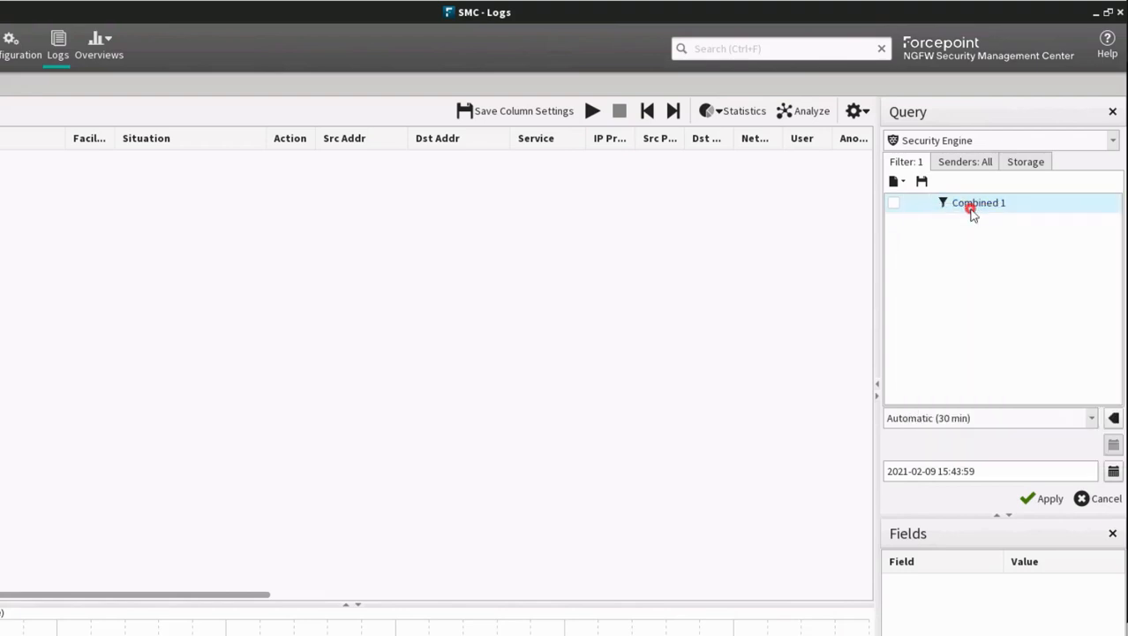
pyautogui.click(316, 192)
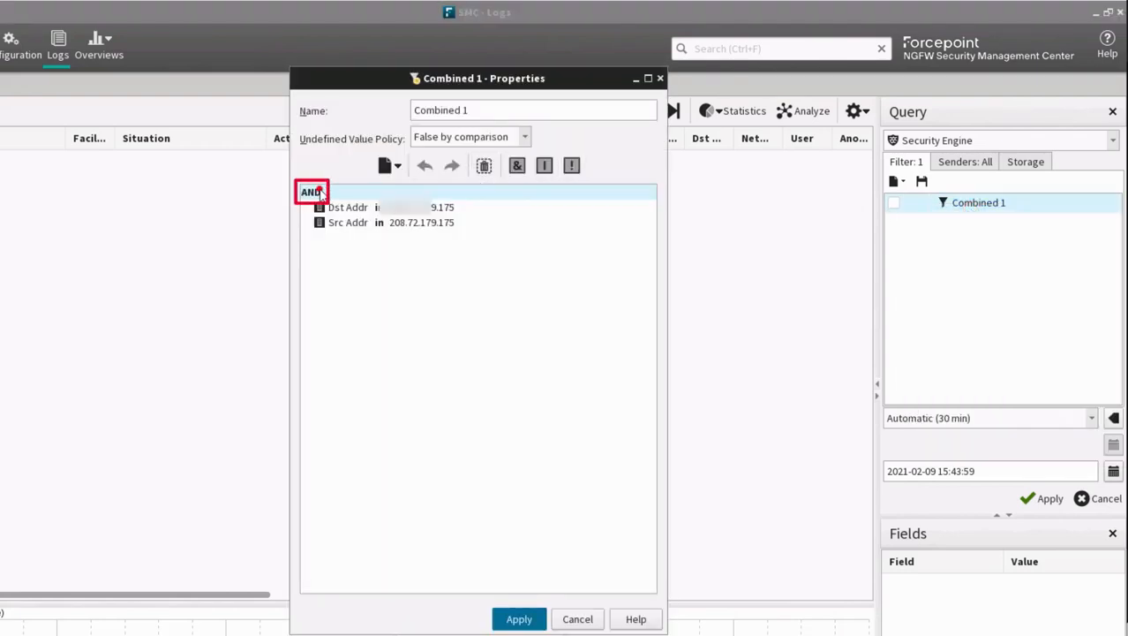
pyautogui.rightClick(320, 193)
pyautogui.moveTo(348, 201)
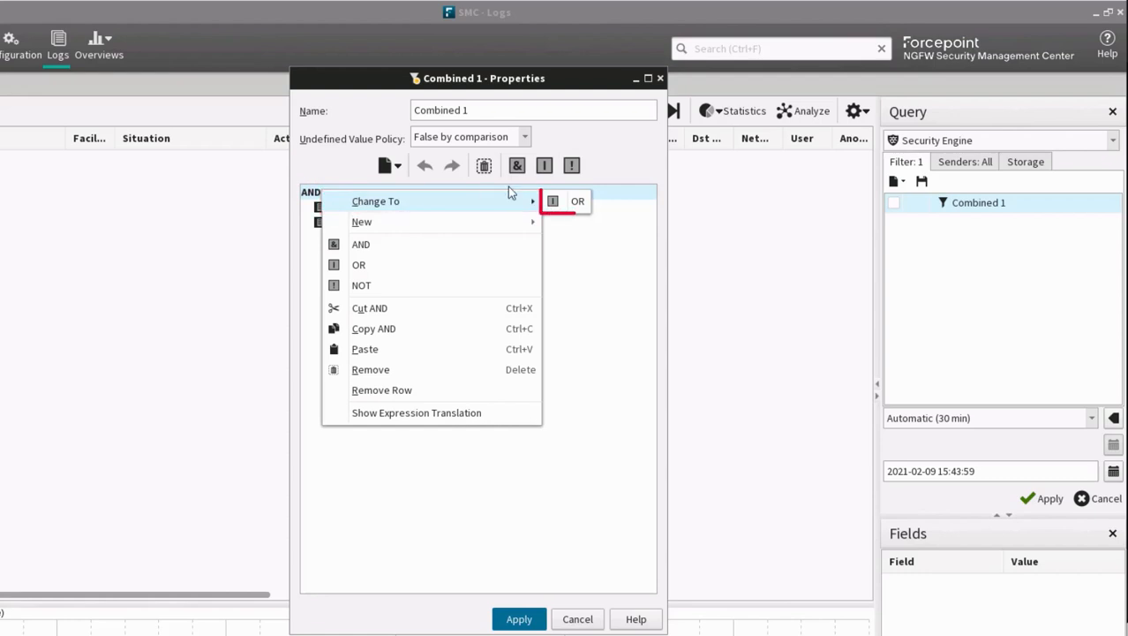
pyautogui.click(569, 202)
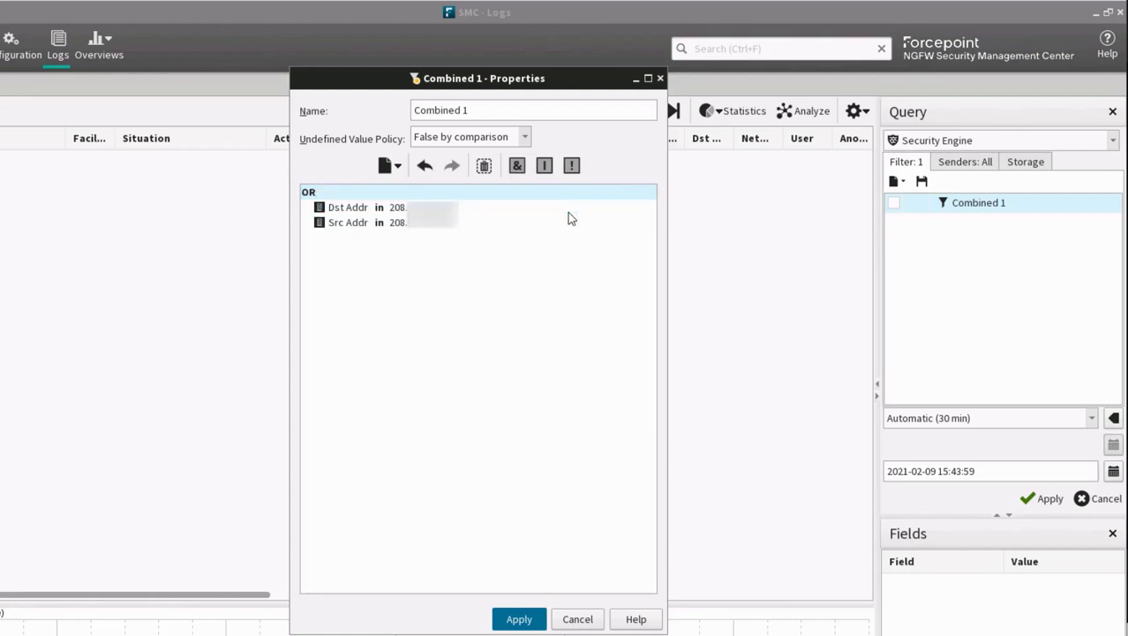
pyautogui.click(528, 618)
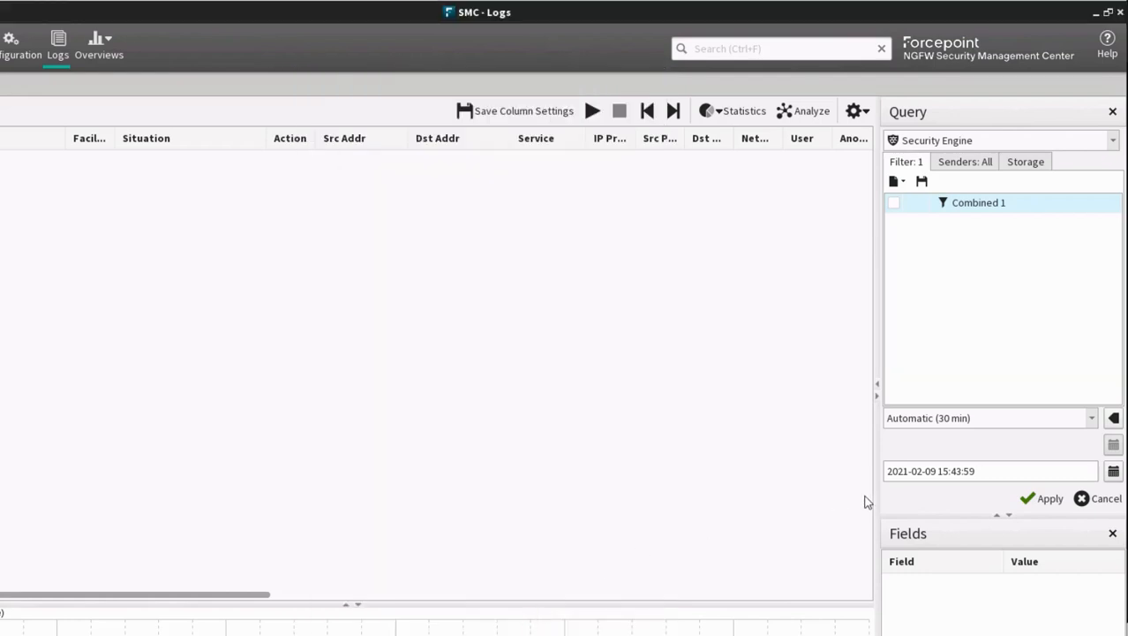
pyautogui.click(1027, 500)
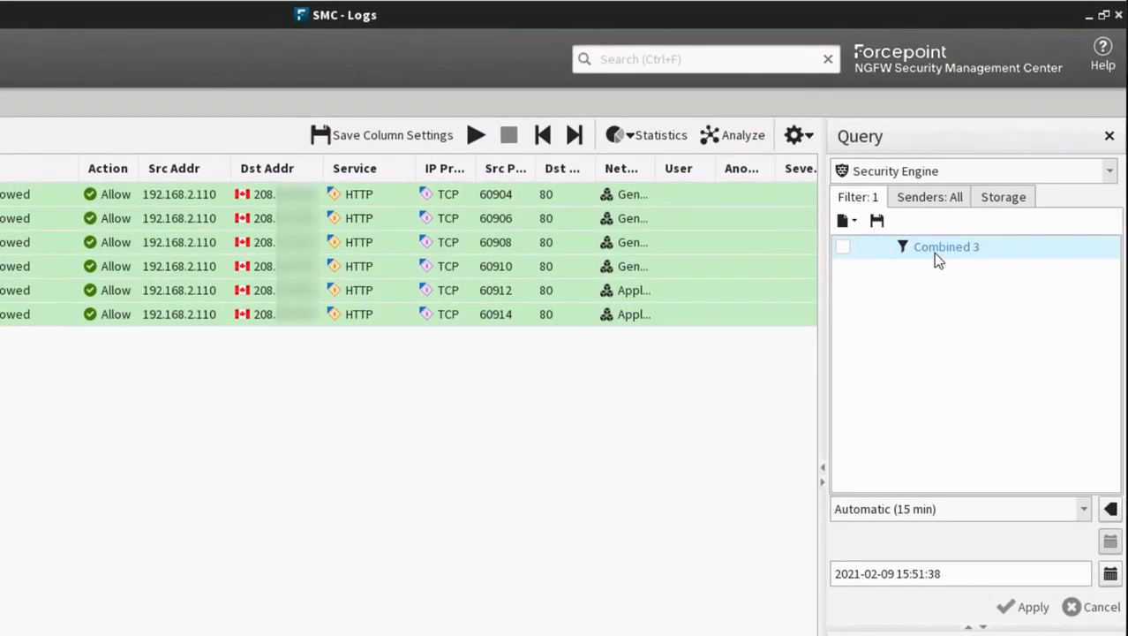
pyautogui.rightClick(992, 184)
pyautogui.click(961, 270)
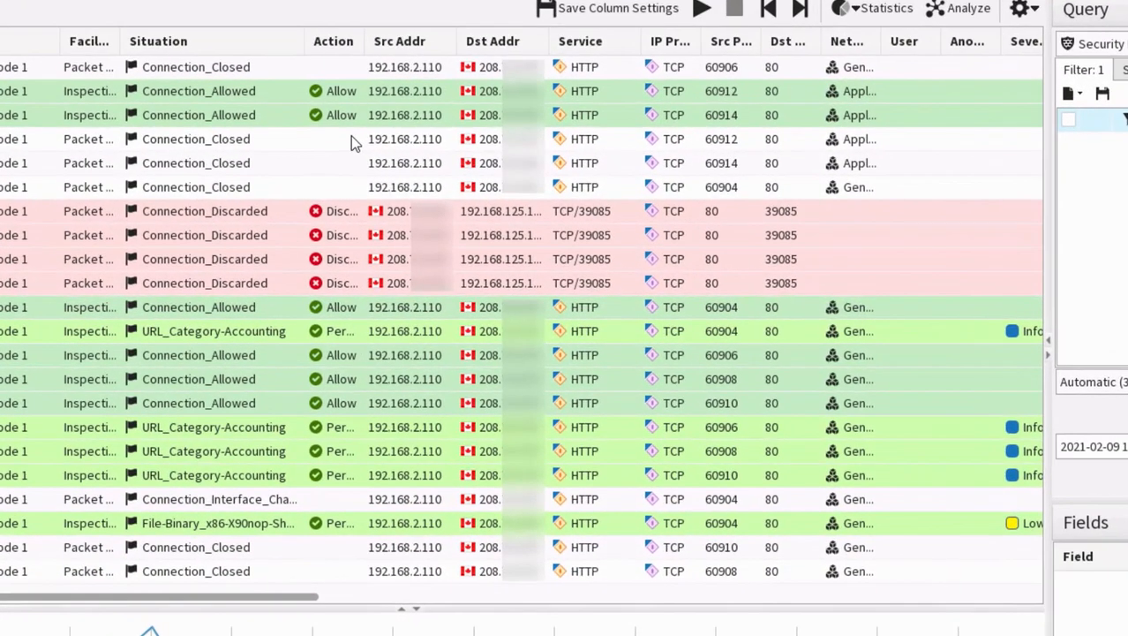
# Set up a log event export in Export Archive ZIP format, covering the filtered logs and saving to the local workstation
pyautogui.rightClick(412, 189)
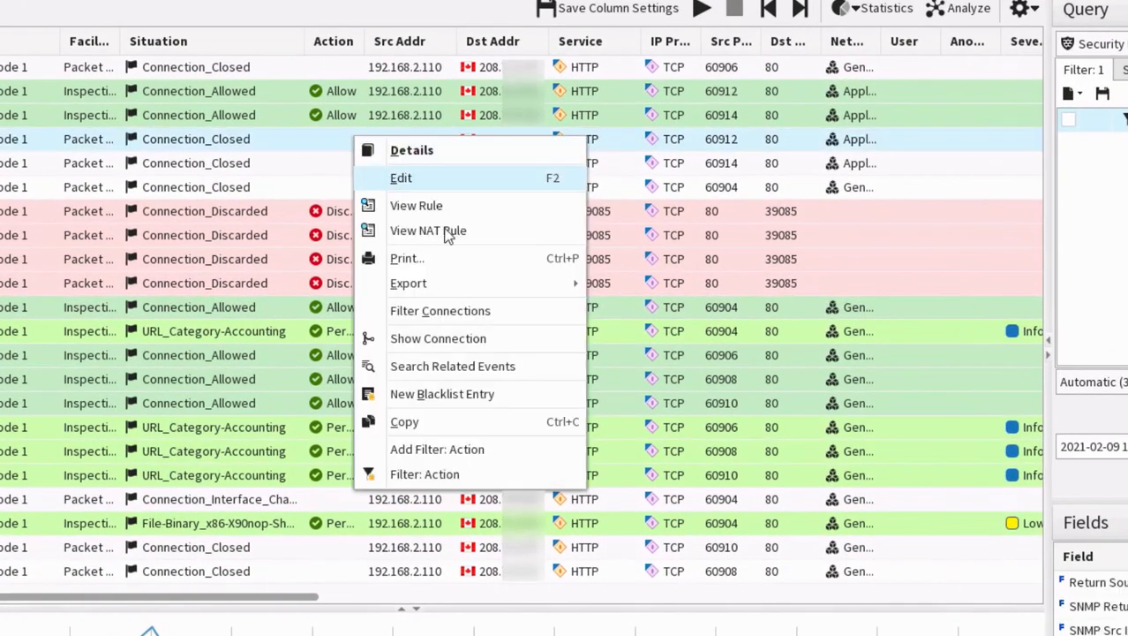
pyautogui.moveTo(449, 282)
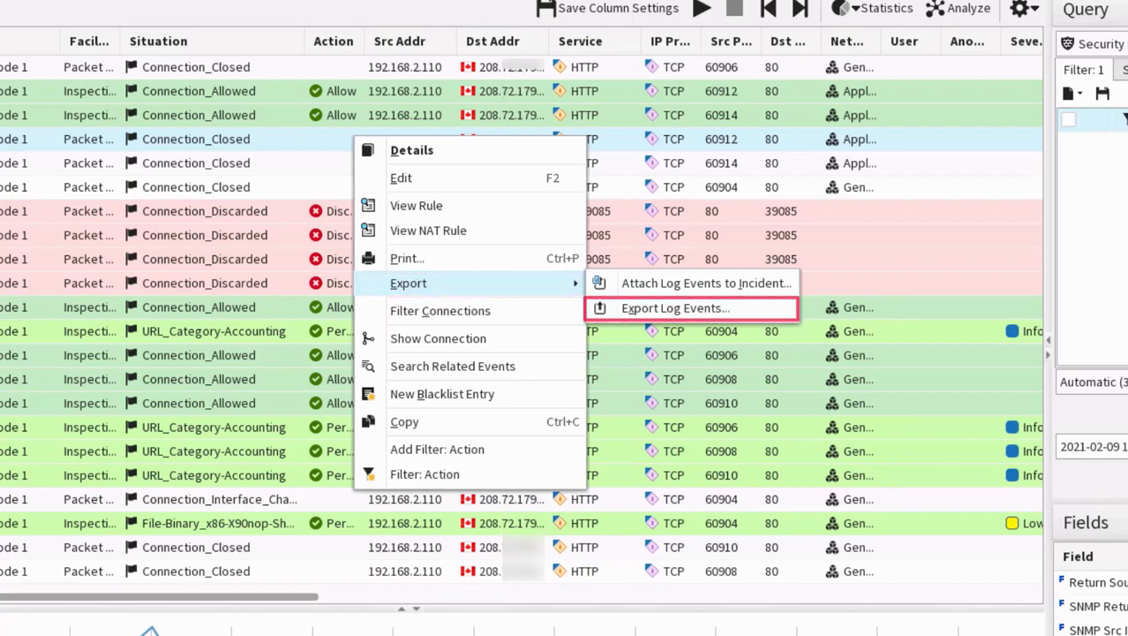
pyautogui.click(632, 308)
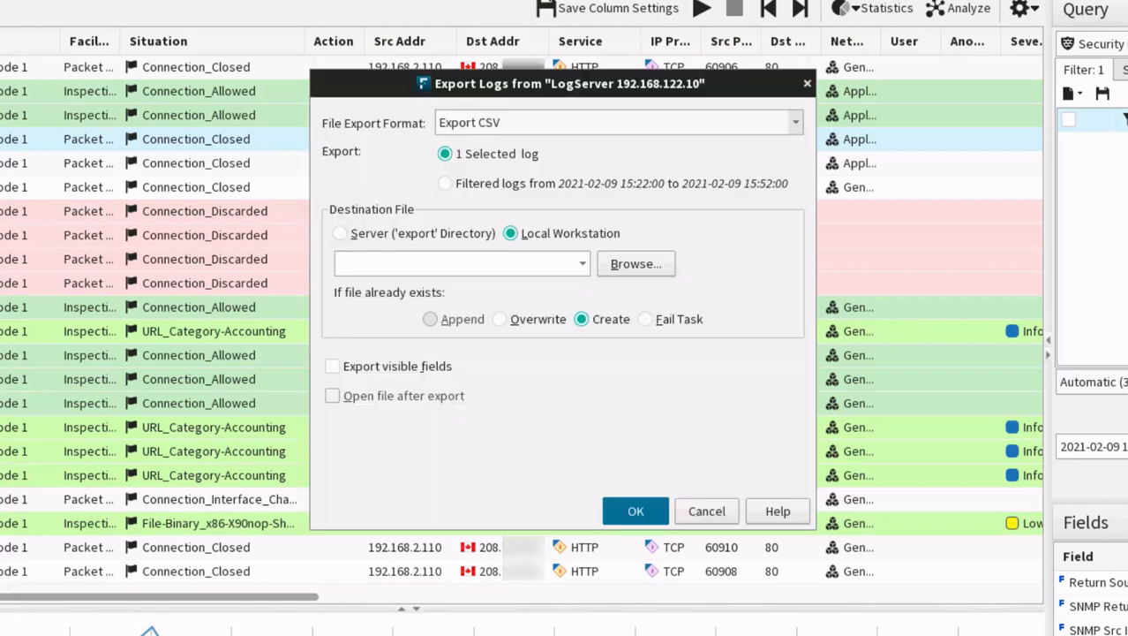
pyautogui.click(574, 123)
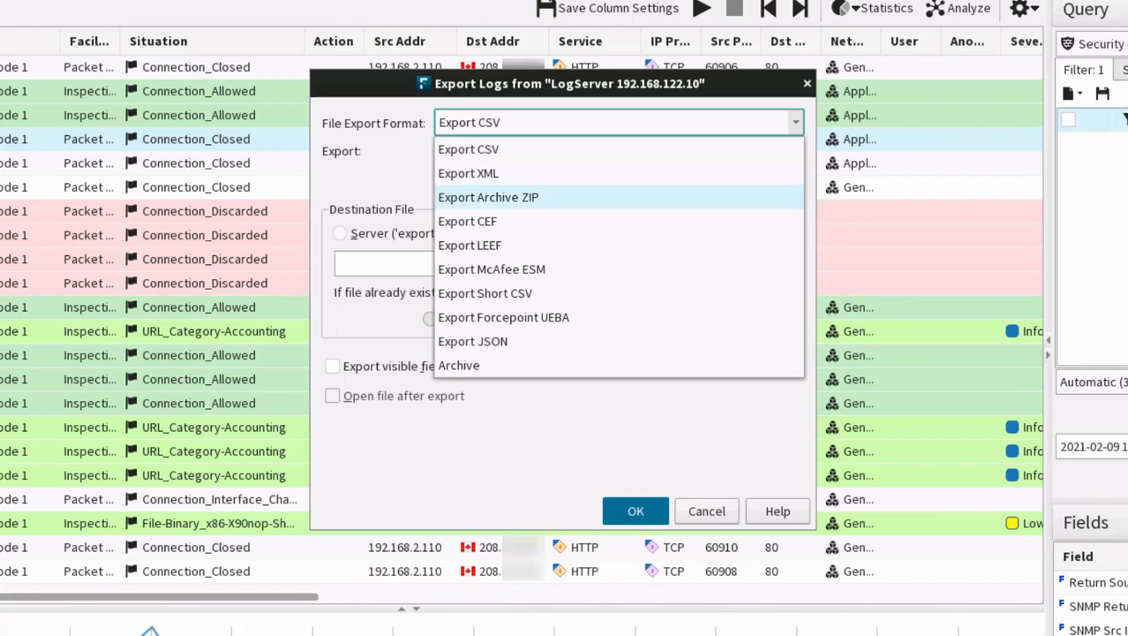
pyautogui.click(519, 197)
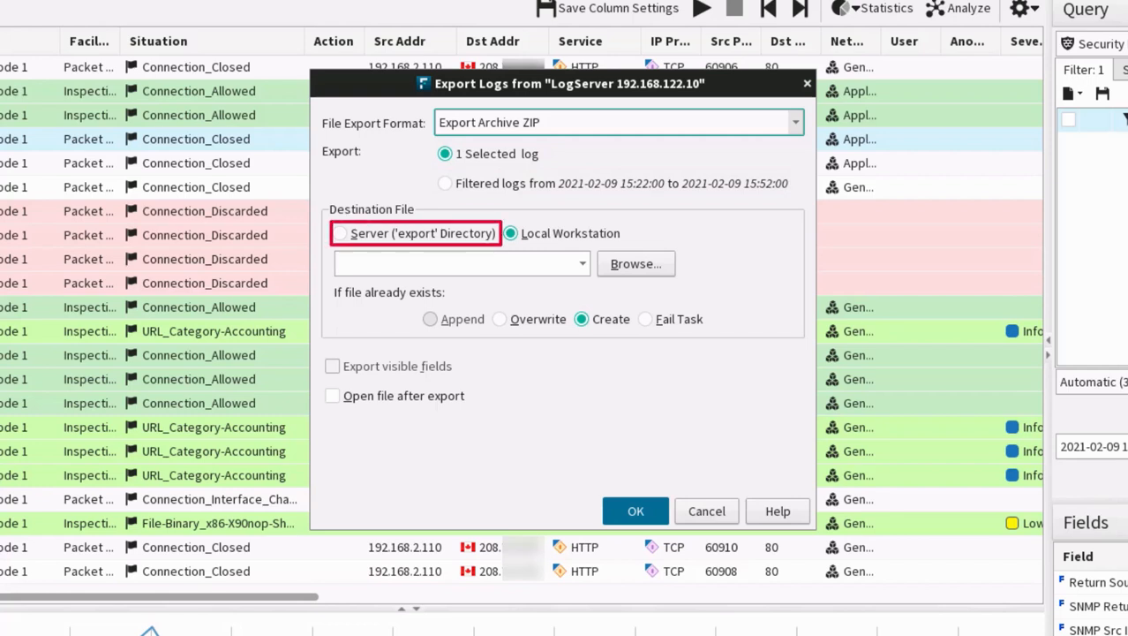
pyautogui.click(341, 233)
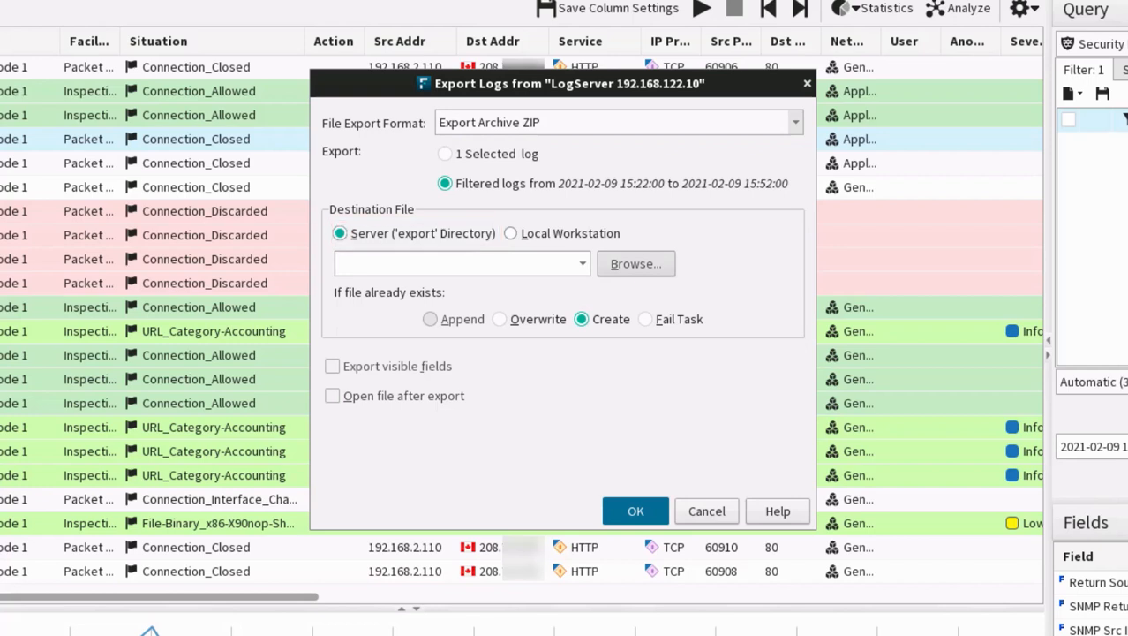
pyautogui.click(511, 234)
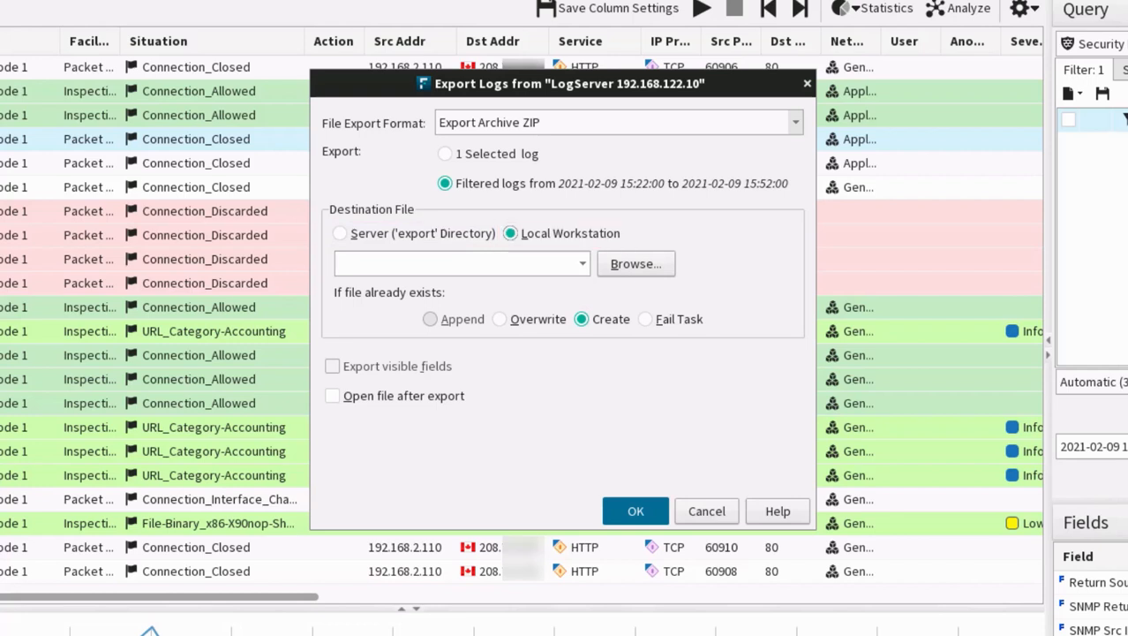
# Name the destination file logexport.zip in Downloads, run the export, and select its entry in the task status
pyautogui.click(612, 263)
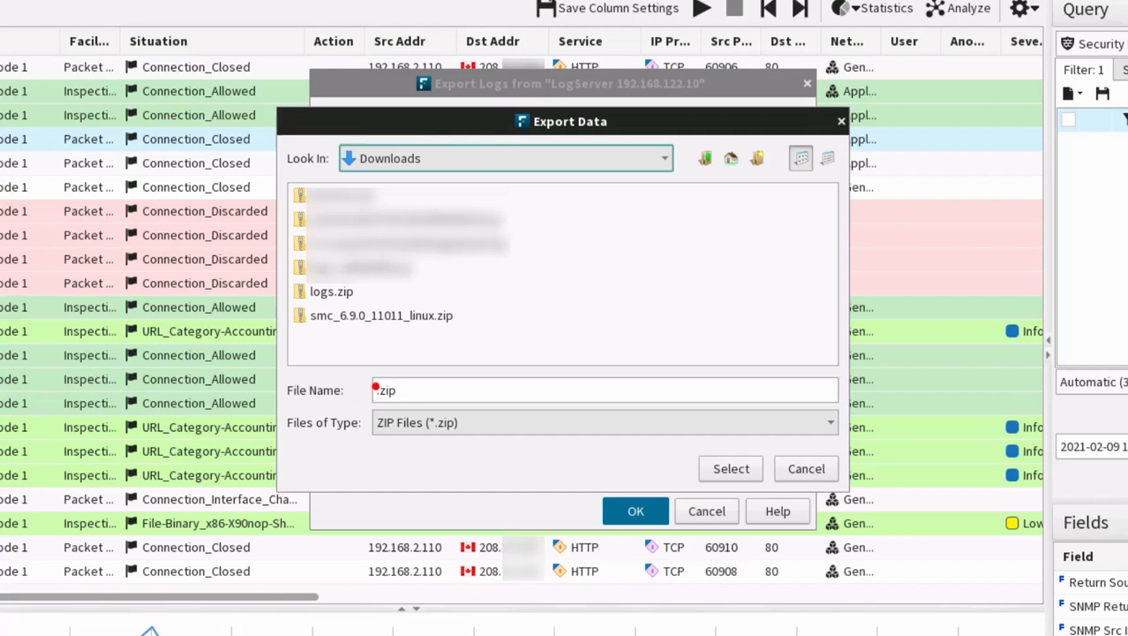
pyautogui.click(375, 389)
pyautogui.write('loge')
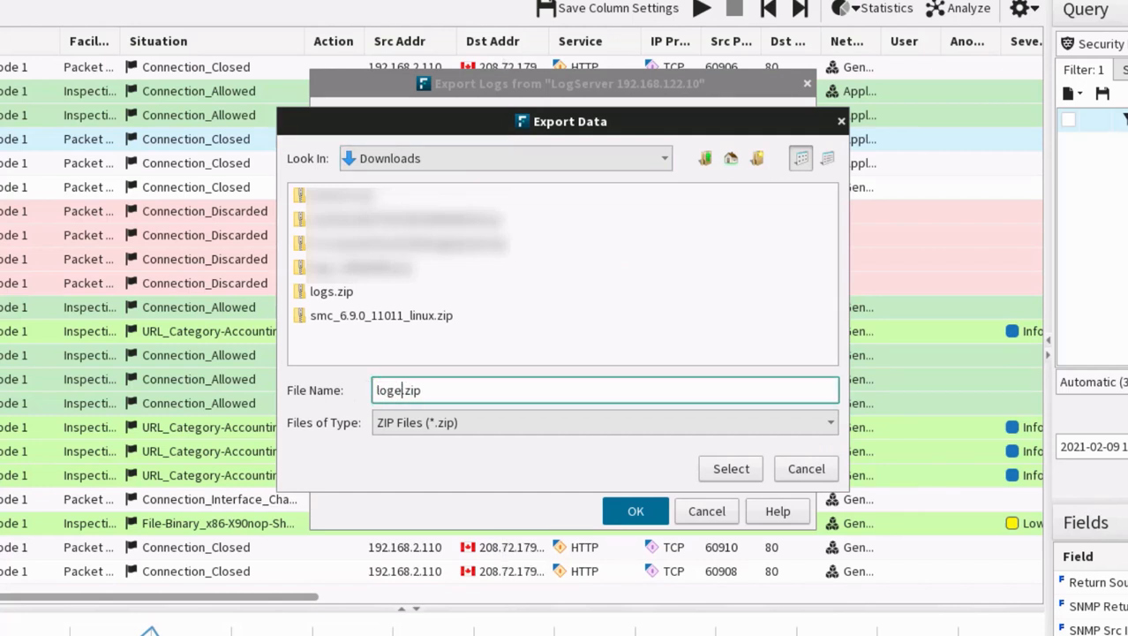
pyautogui.write('xport')
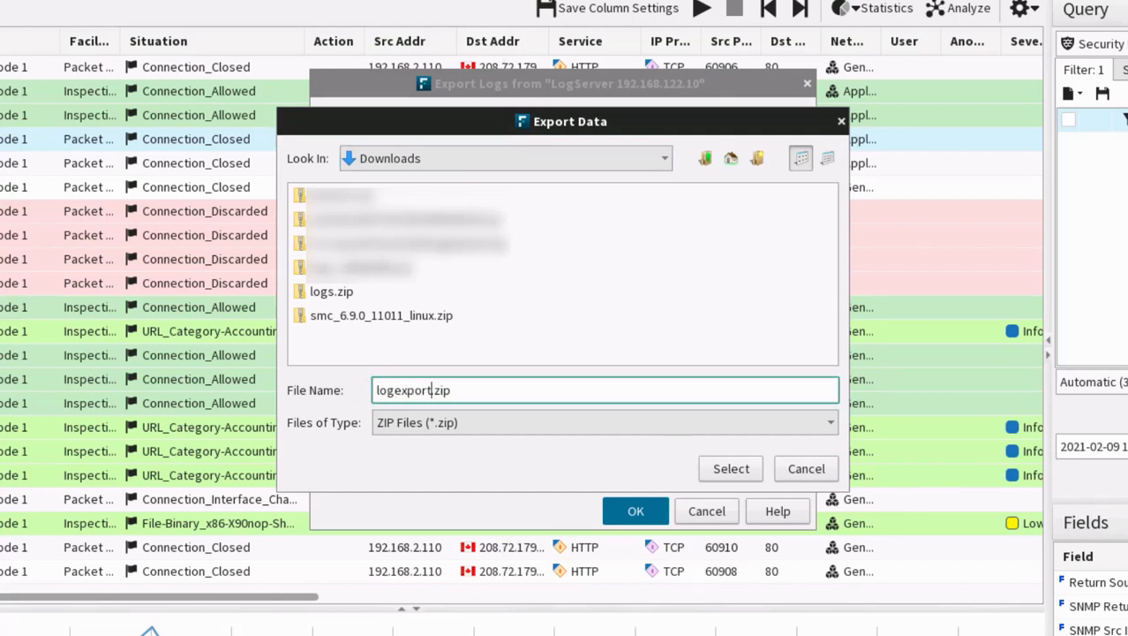
pyautogui.click(729, 468)
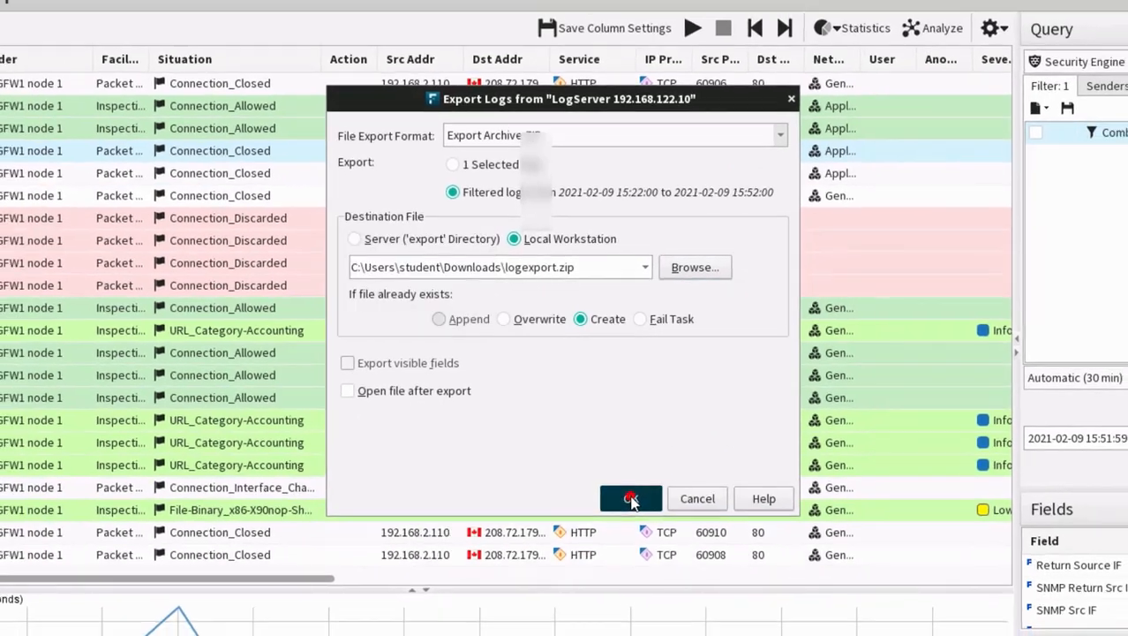
pyautogui.click(635, 510)
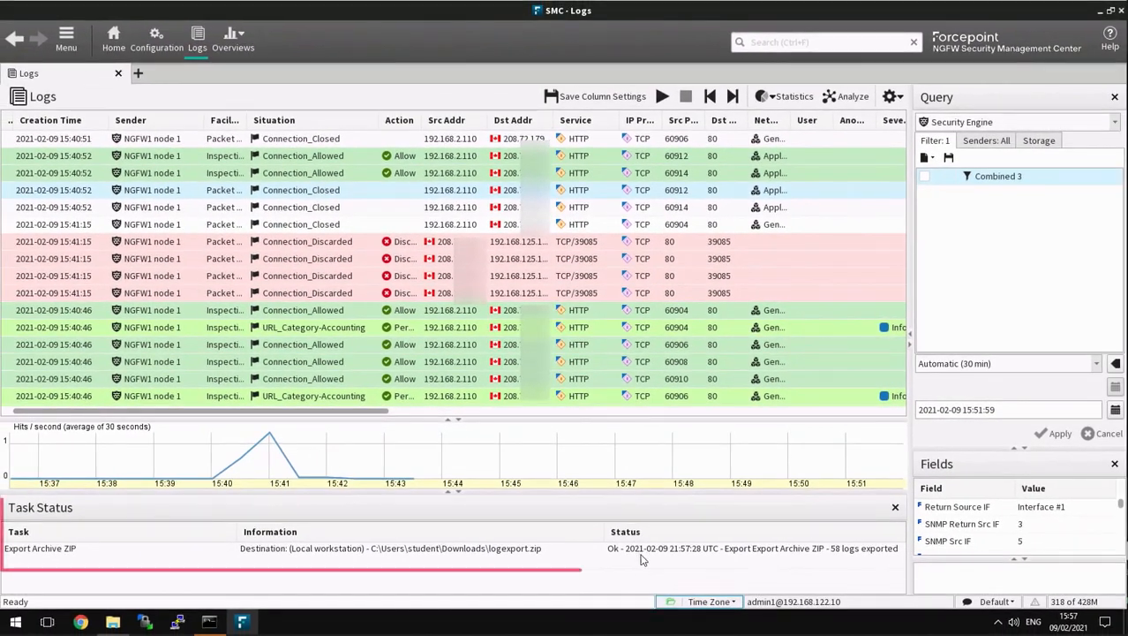
pyautogui.click(647, 568)
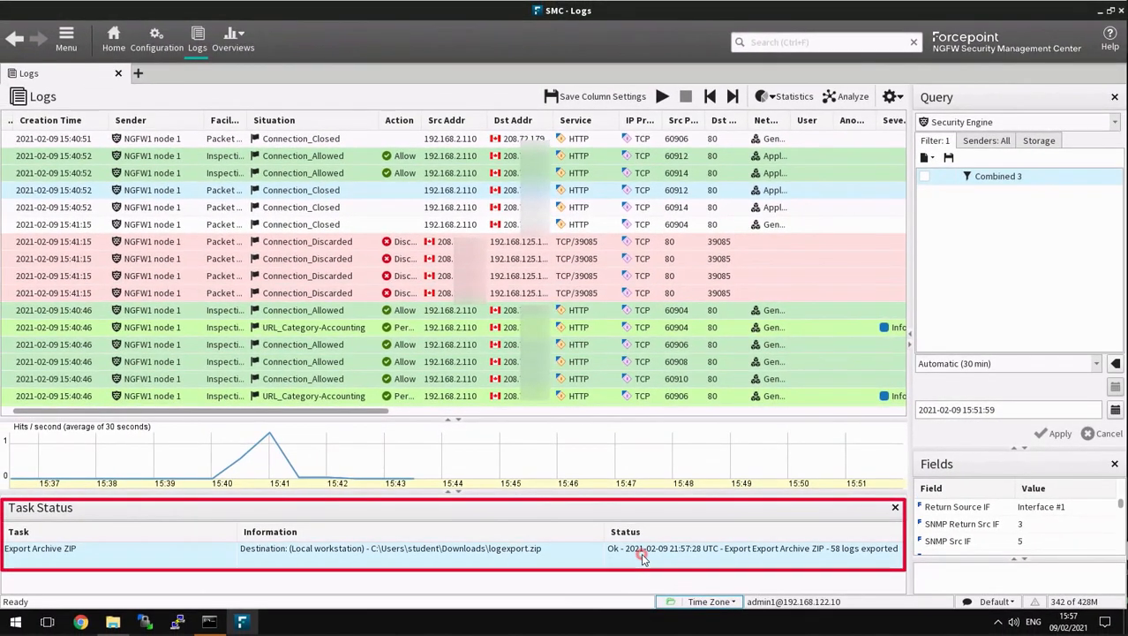